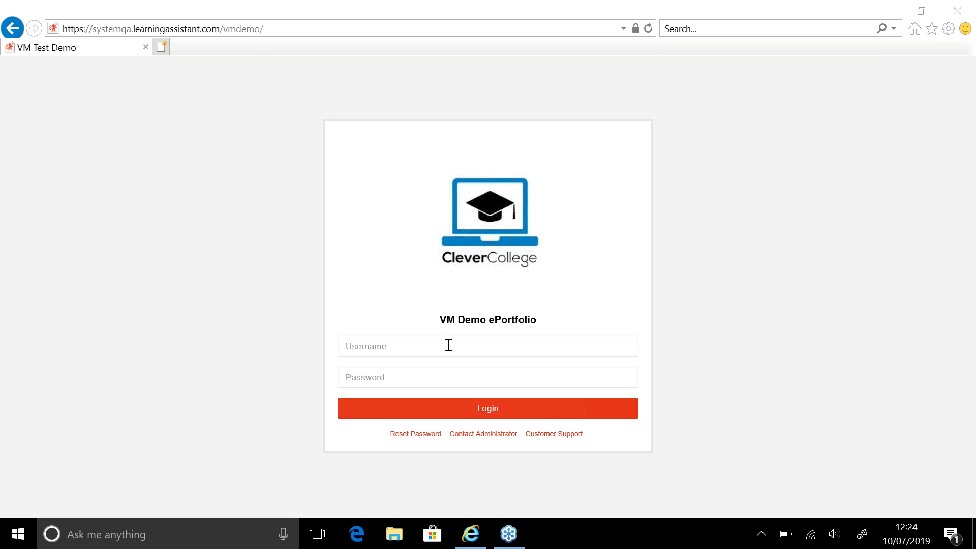
# Log in to the ePortfolio with the system administrator username and the account password
pyautogui.click(389, 340)
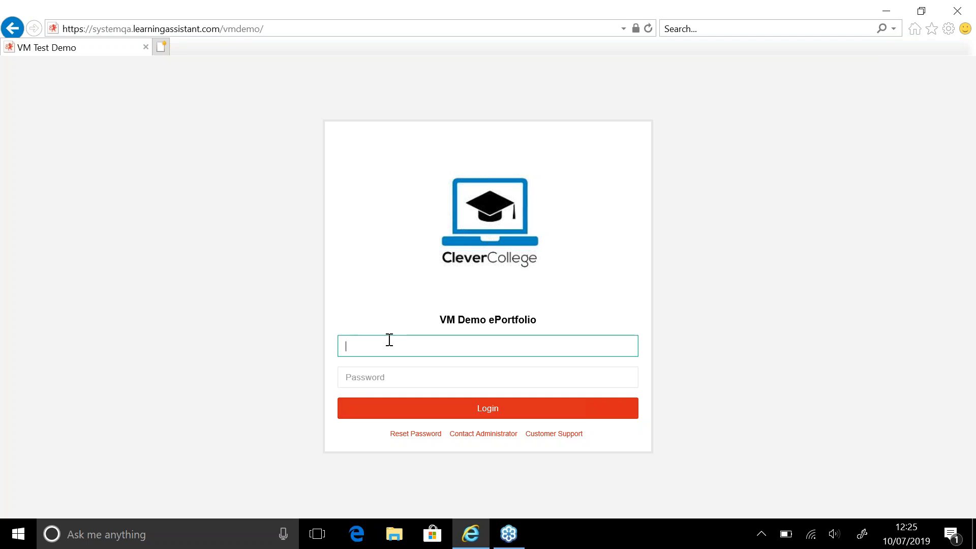
pyautogui.write('system.admin')
pyautogui.press('Tab')
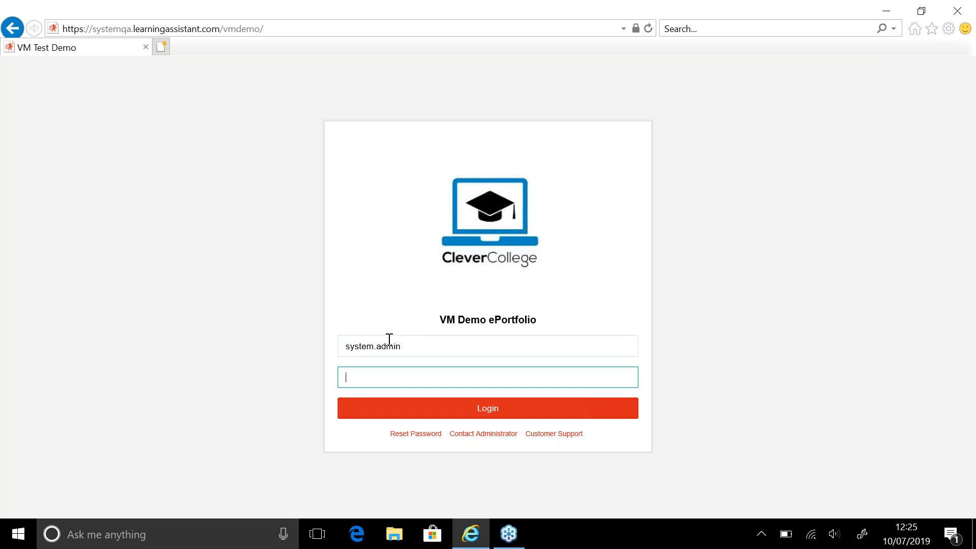
pyautogui.write('password')
pyautogui.press('Return')
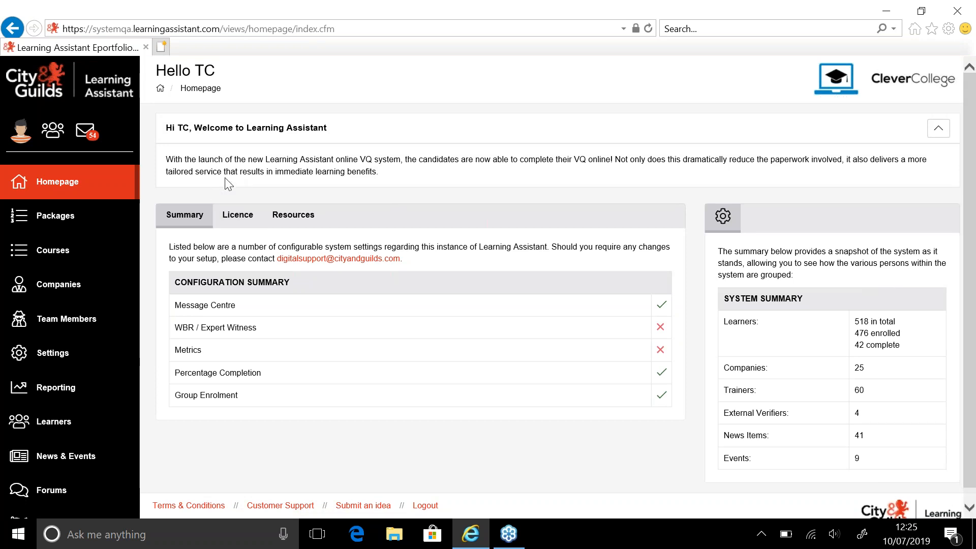
# Open the Forms settings and start creating a new custom form
pyautogui.click(79, 362)
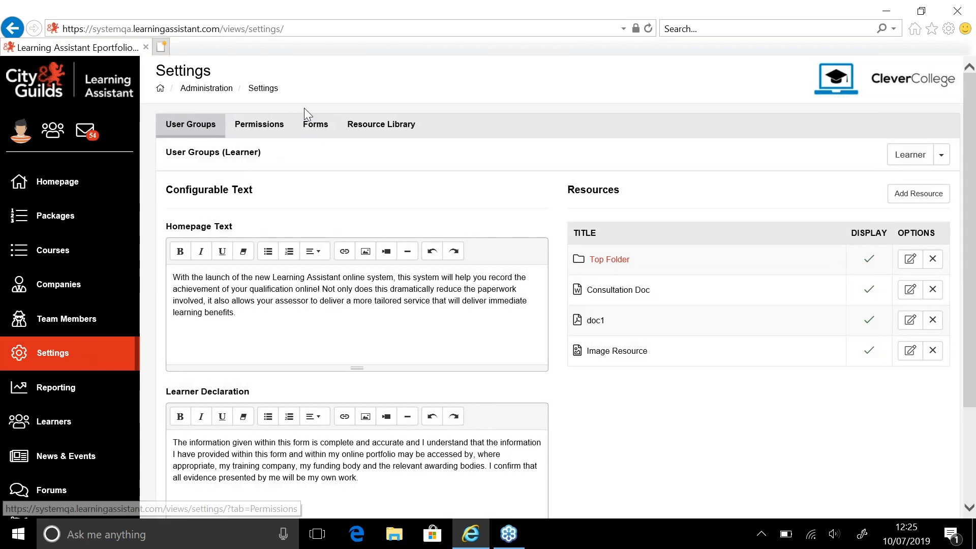
pyautogui.click(316, 133)
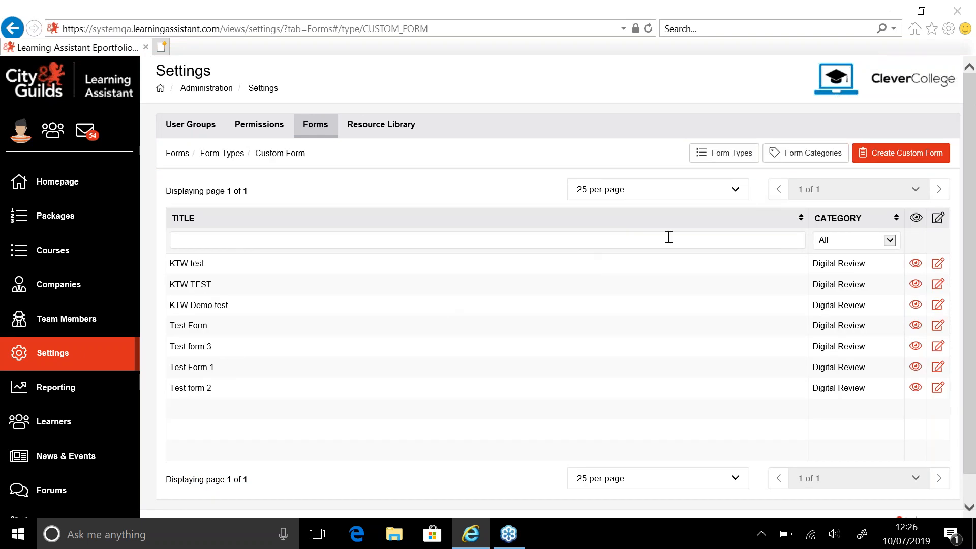
pyautogui.click(915, 155)
pyautogui.click(543, 64)
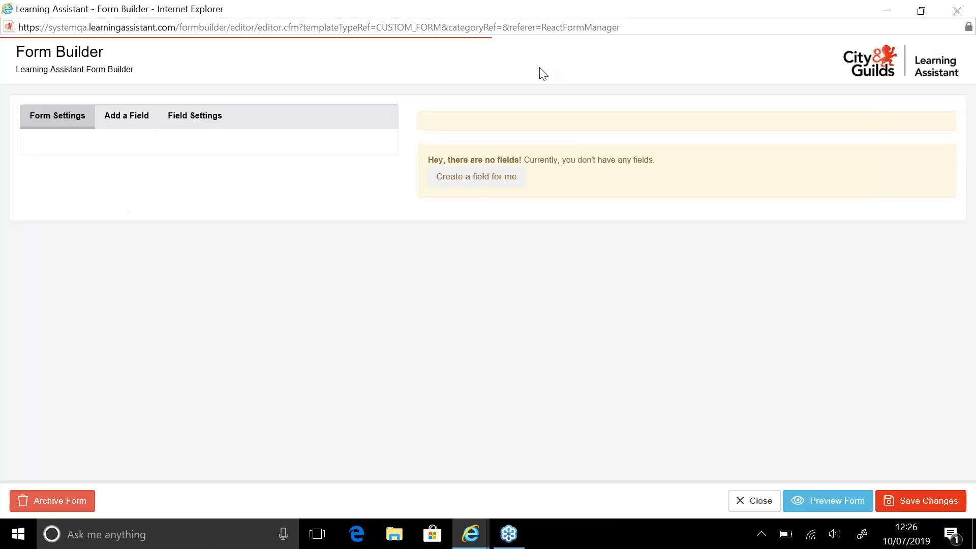
# Name the new form Review Form 1 in its form settings
pyautogui.click(74, 124)
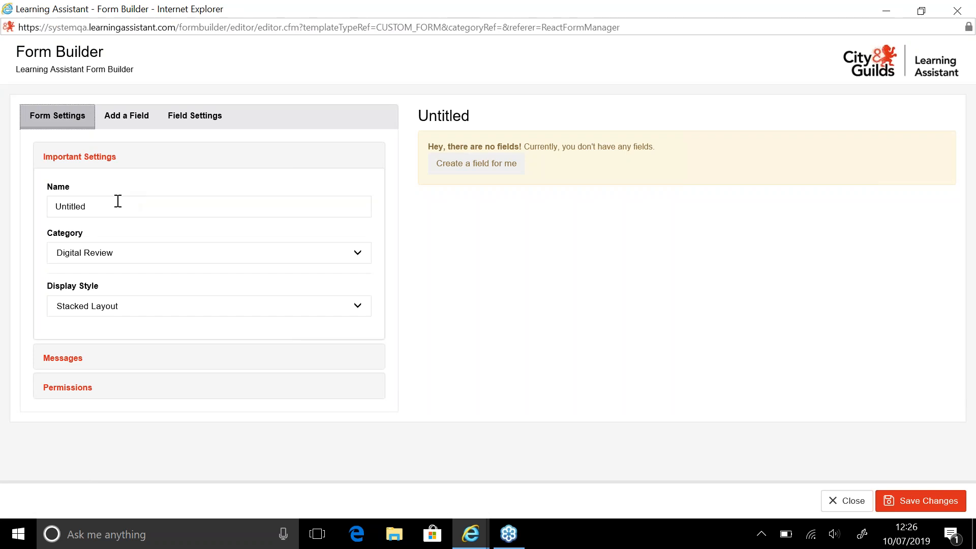
pyautogui.click(120, 216)
pyautogui.write('Review Form 1')
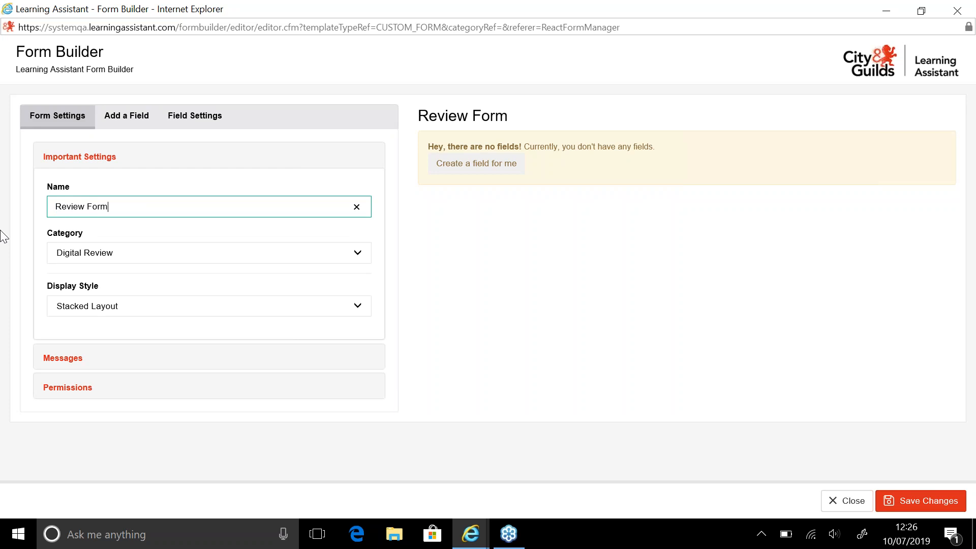
pyautogui.click(69, 243)
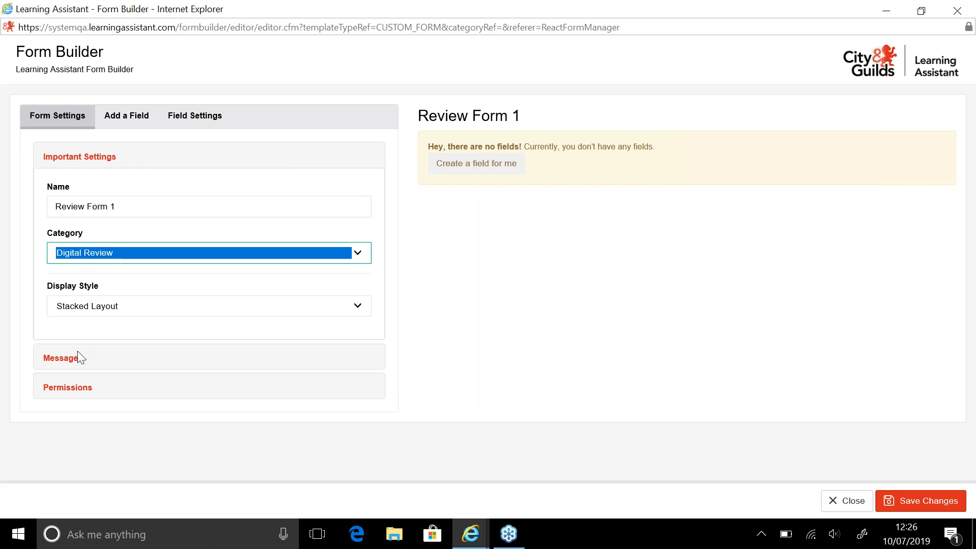
# Give view permission on the form to the Assessor, Internal Verifier, Candidate, External Verifier and Registrar groups
pyautogui.click(85, 389)
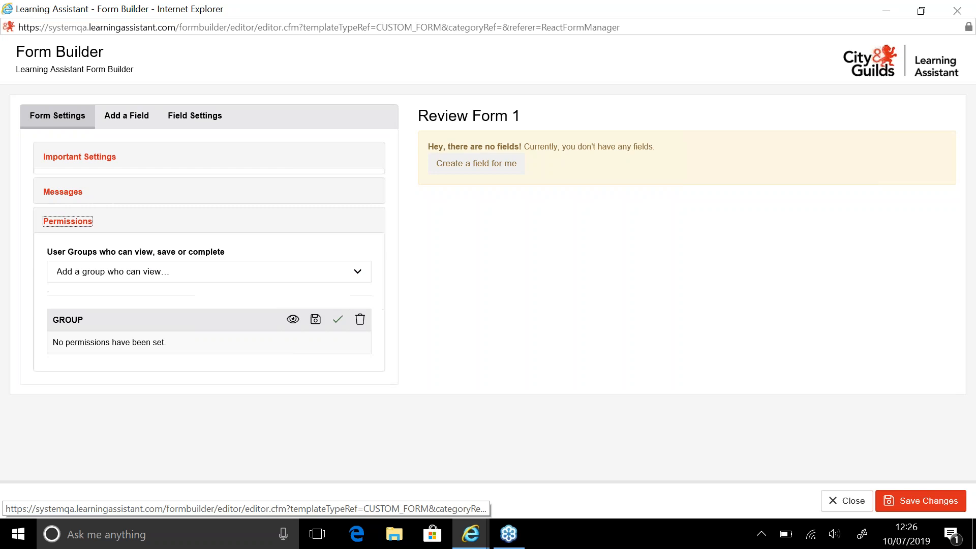
pyautogui.click(105, 263)
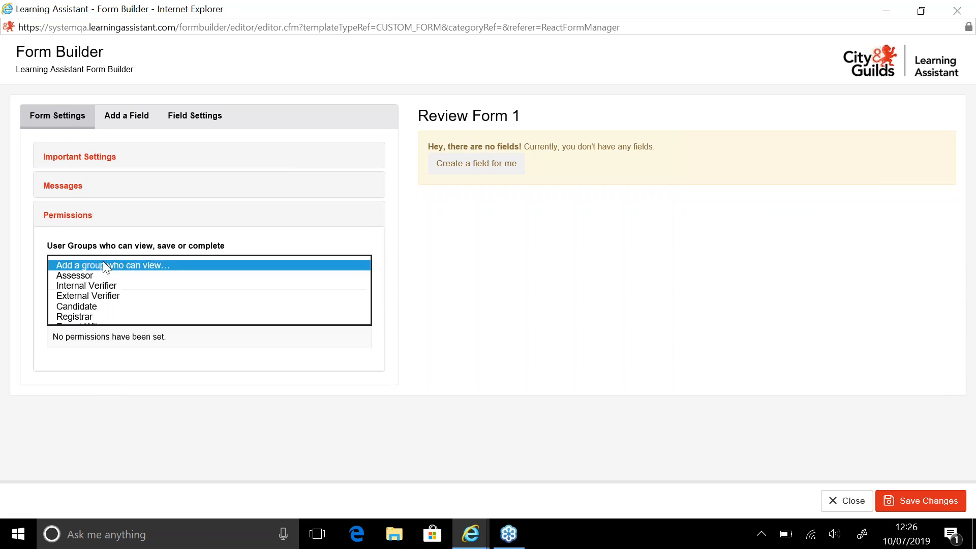
pyautogui.click(107, 275)
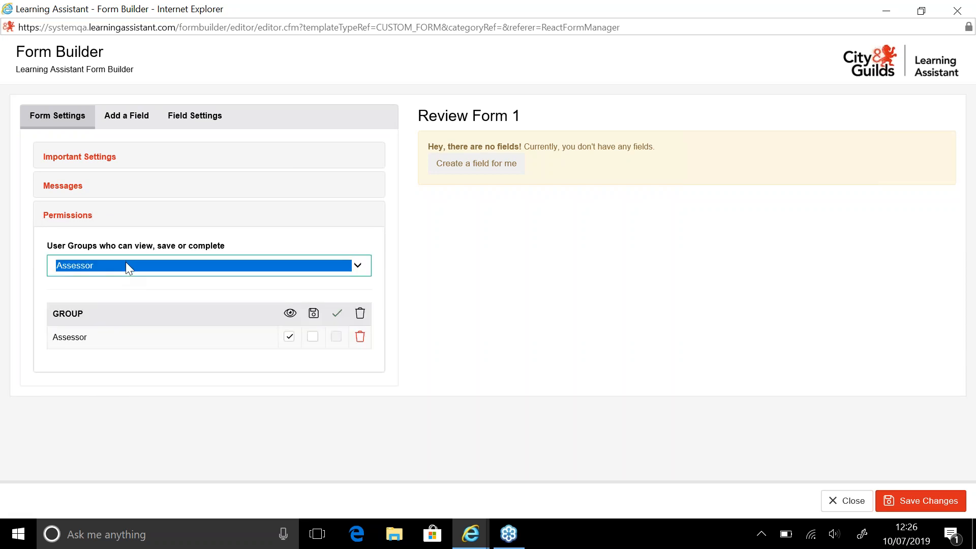
pyautogui.click(126, 262)
pyautogui.click(125, 277)
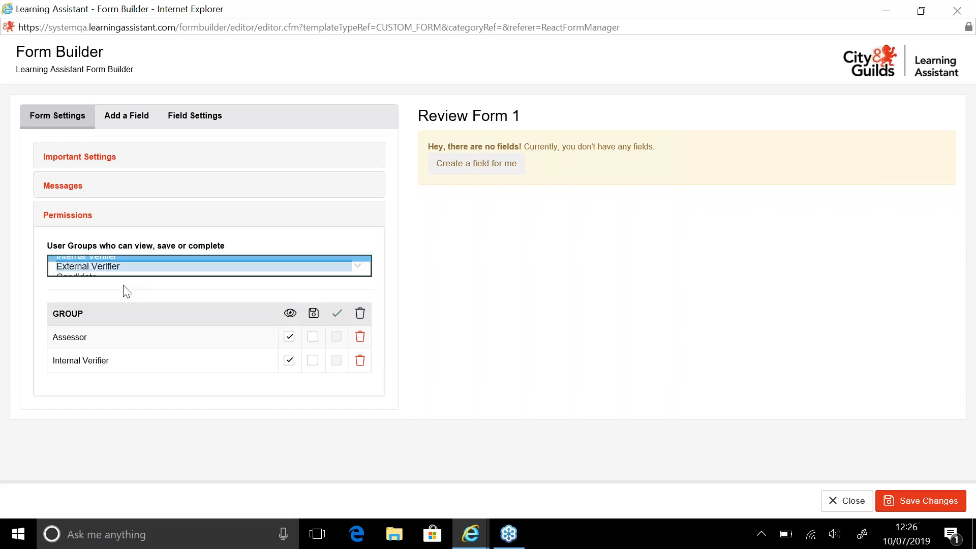
pyautogui.click(133, 272)
pyautogui.click(131, 288)
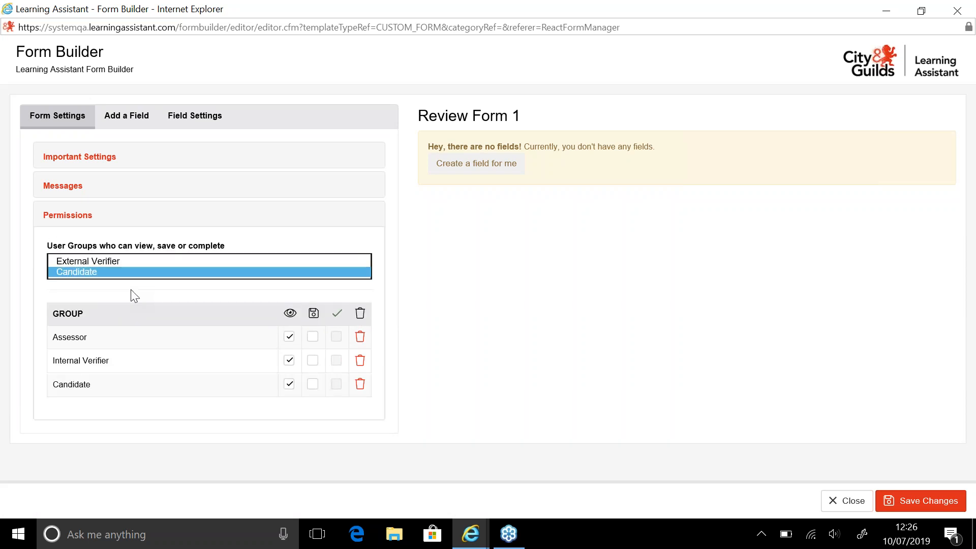
pyautogui.click(155, 272)
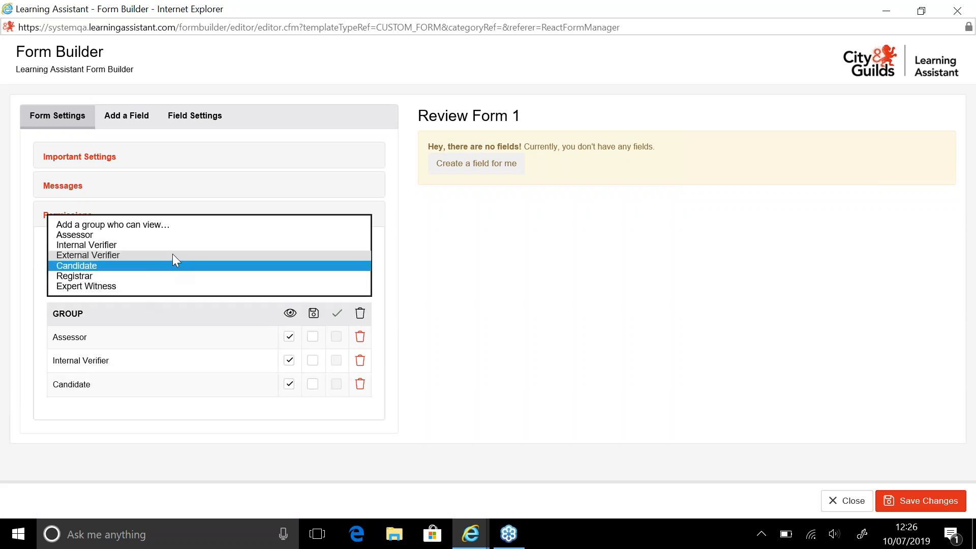
pyautogui.click(172, 254)
pyautogui.click(153, 276)
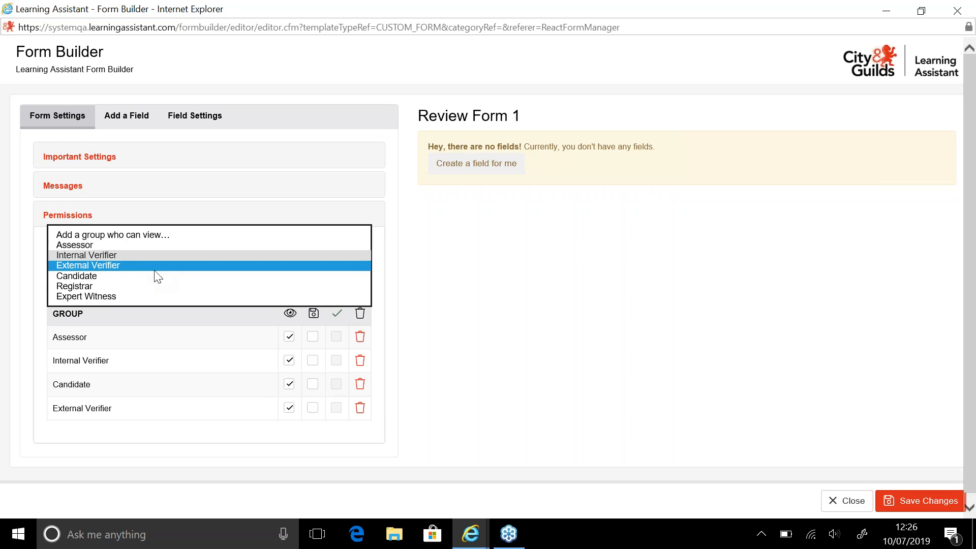
pyautogui.click(153, 286)
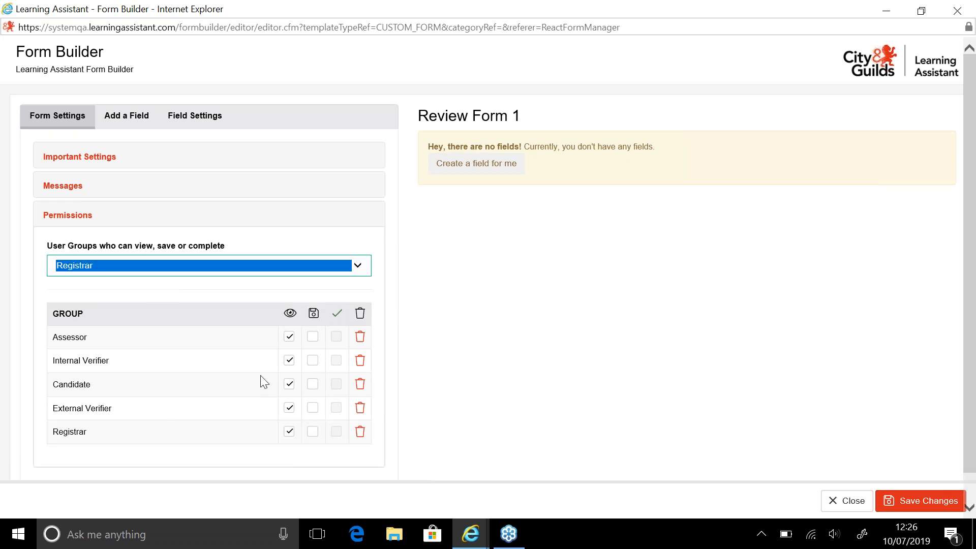
# Allow the Assessor and Candidate groups to also save and complete the form
pyautogui.click(313, 338)
pyautogui.click(336, 339)
pyautogui.click(314, 391)
pyautogui.click(336, 384)
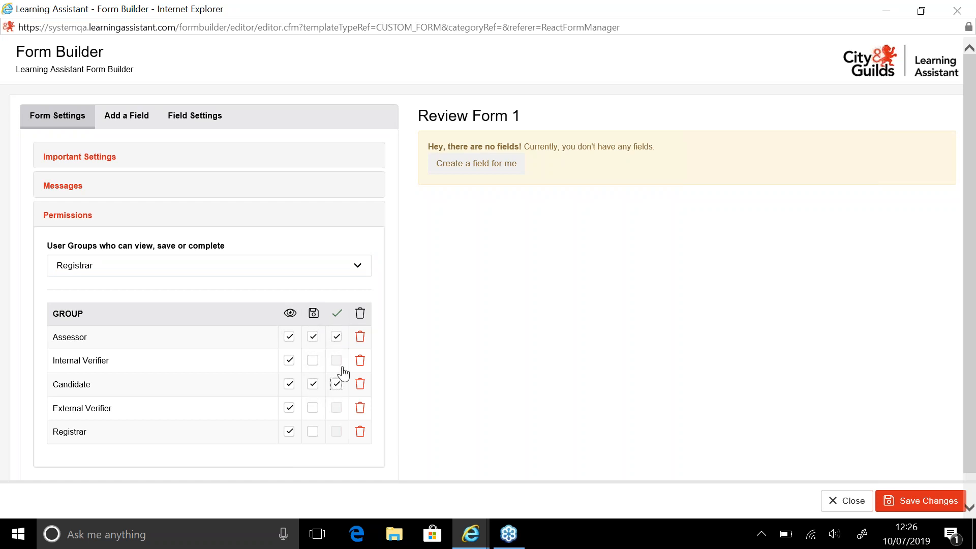
# Add the Expert Witness group with permission to view, save and complete the form
pyautogui.click(307, 268)
pyautogui.click(285, 276)
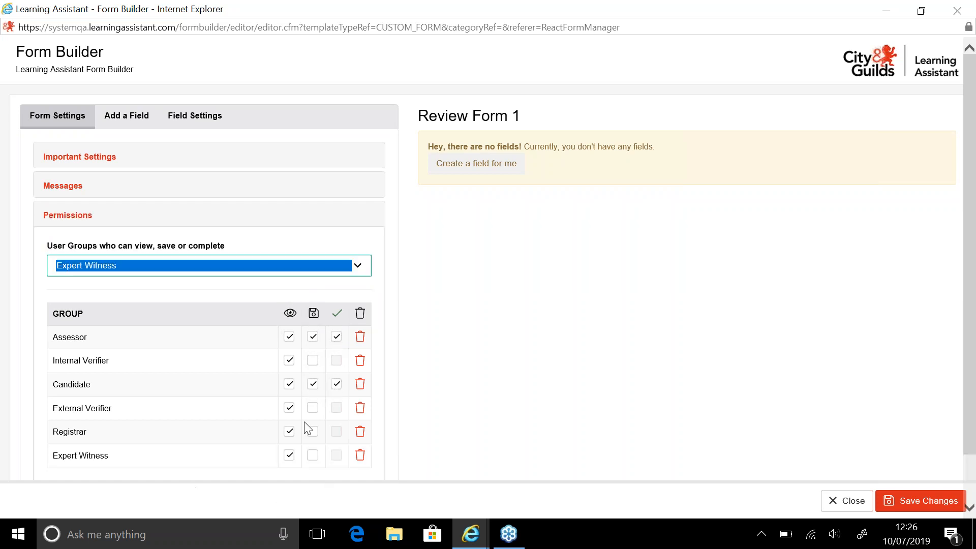
pyautogui.click(313, 455)
pyautogui.click(336, 455)
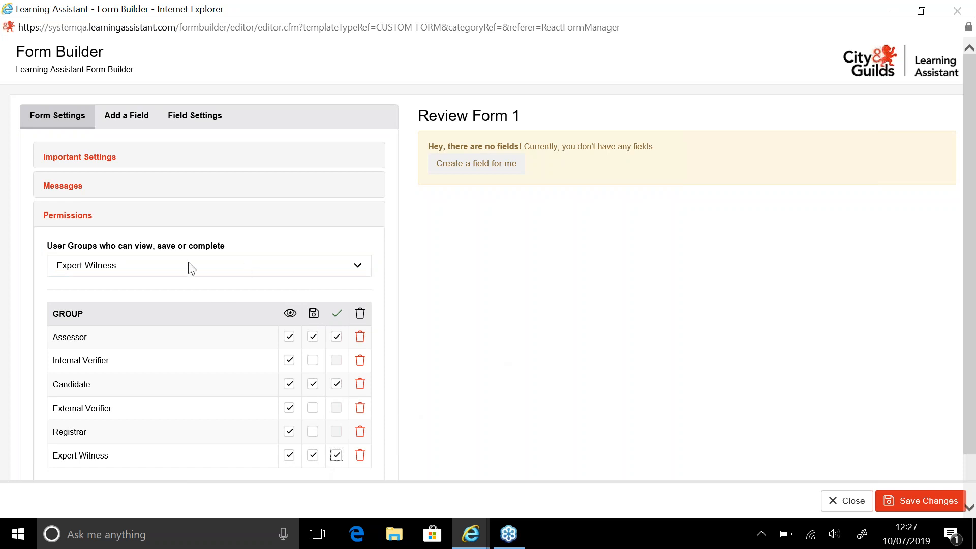
# Add a section break field titled Initial Questions to the form
pyautogui.click(118, 131)
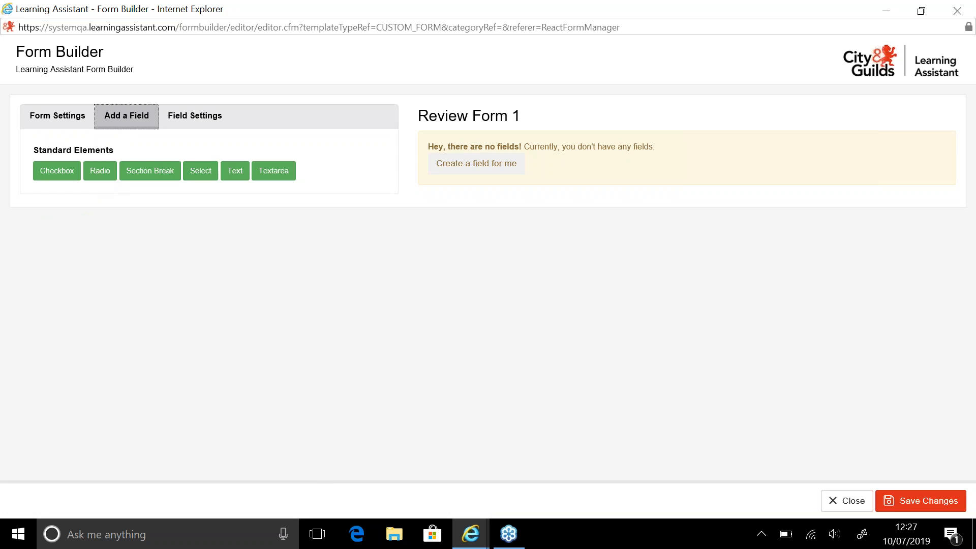
pyautogui.click(179, 174)
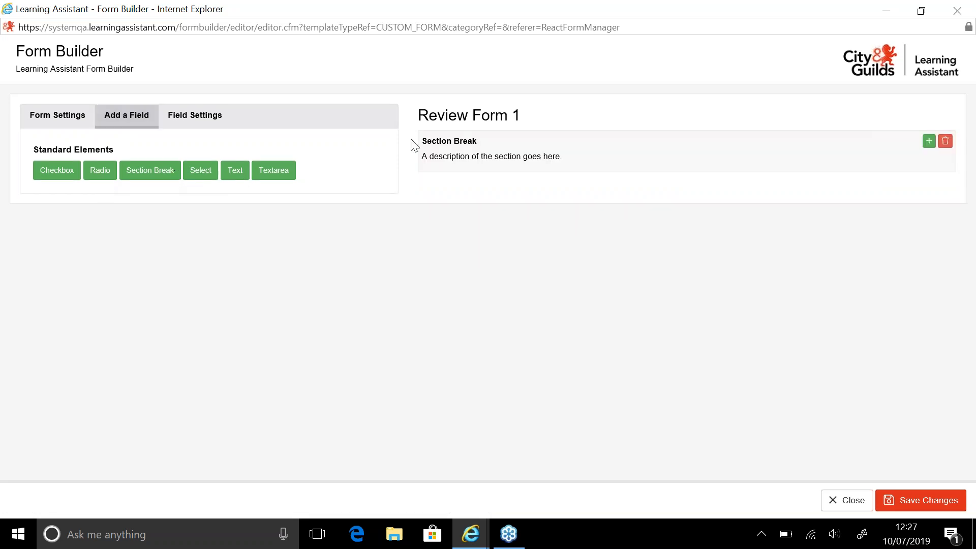
pyautogui.click(452, 145)
pyautogui.moveTo(207, 177); pyautogui.dragTo(8, 185)
pyautogui.write('I')
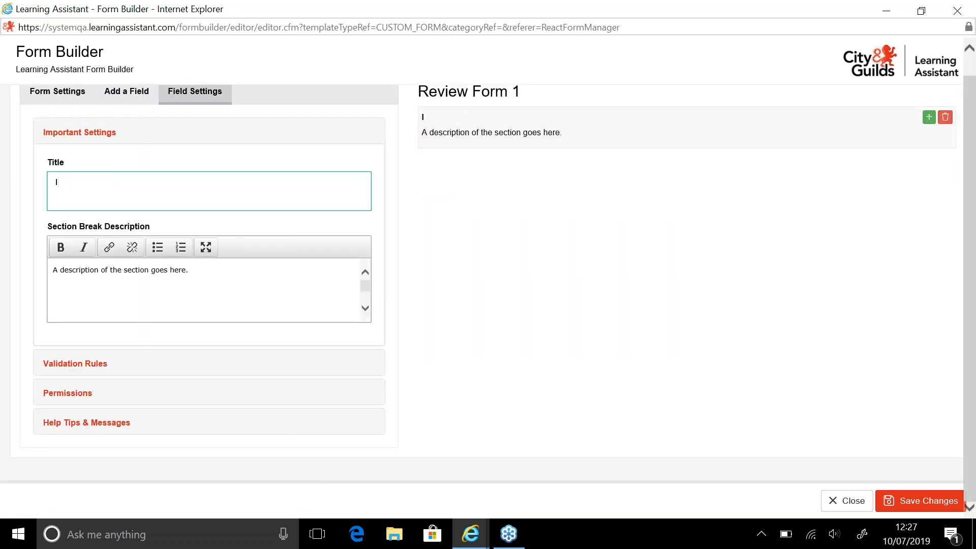
pyautogui.write('nitial Questions')
# Set the section break description to How are you finding the programme
pyautogui.moveTo(188, 274); pyautogui.dragTo(1, 274)
pyautogui.write('How are you finding the p')
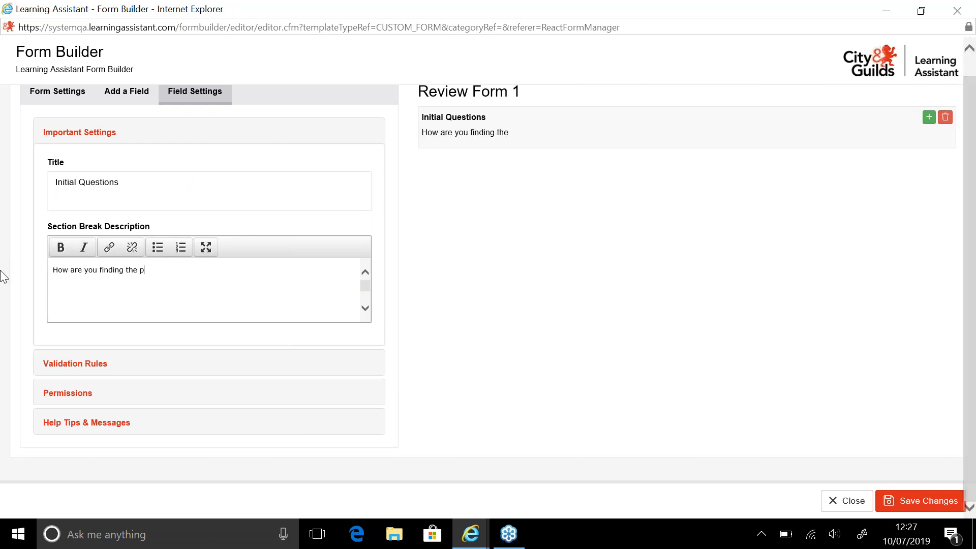
pyautogui.write('rogramme')
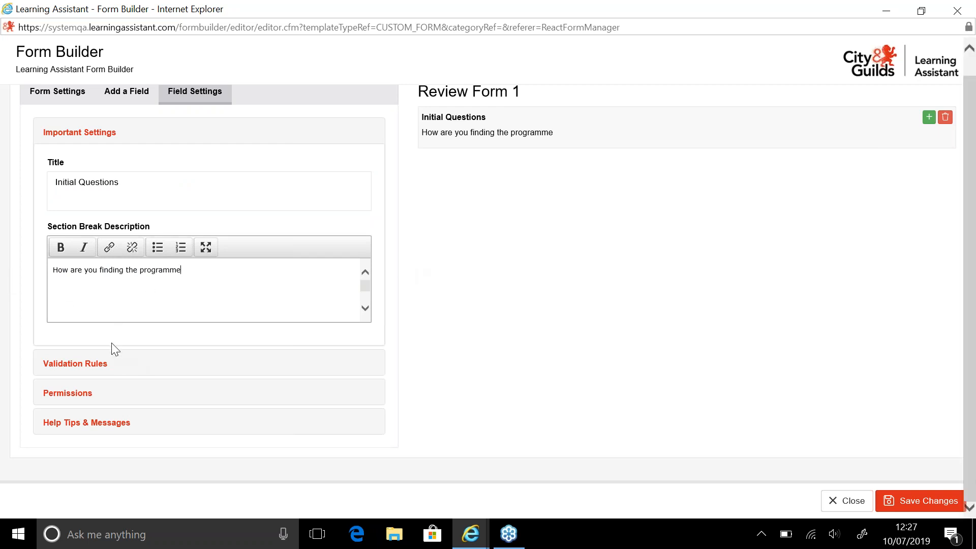
# Add a Text field below the Initial Questions section break
pyautogui.click(65, 105)
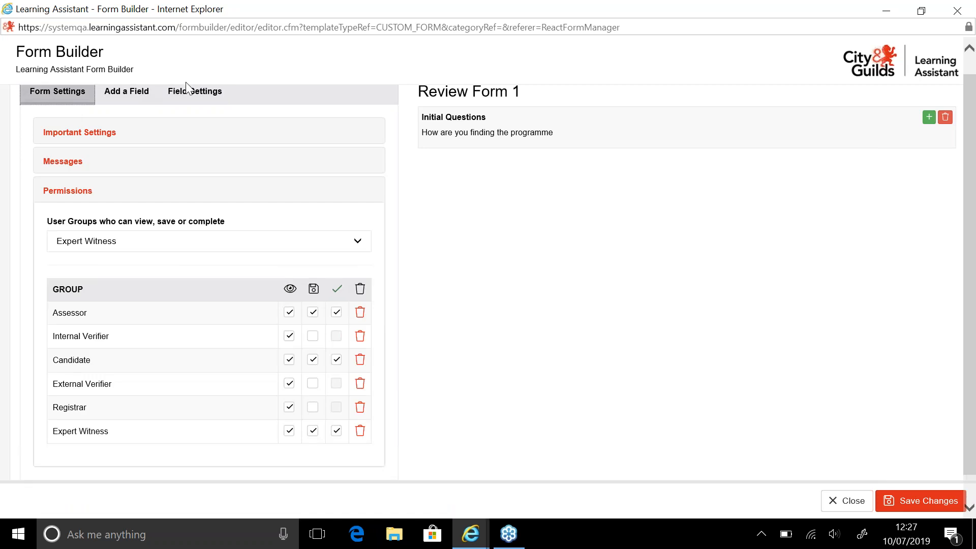
pyautogui.click(190, 95)
pyautogui.click(131, 114)
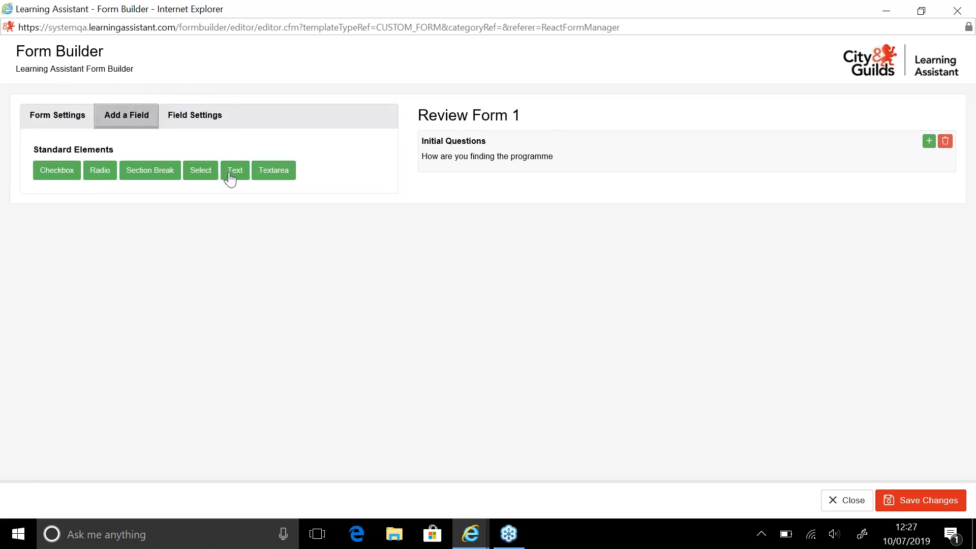
pyautogui.click(196, 169)
pyautogui.click(465, 198)
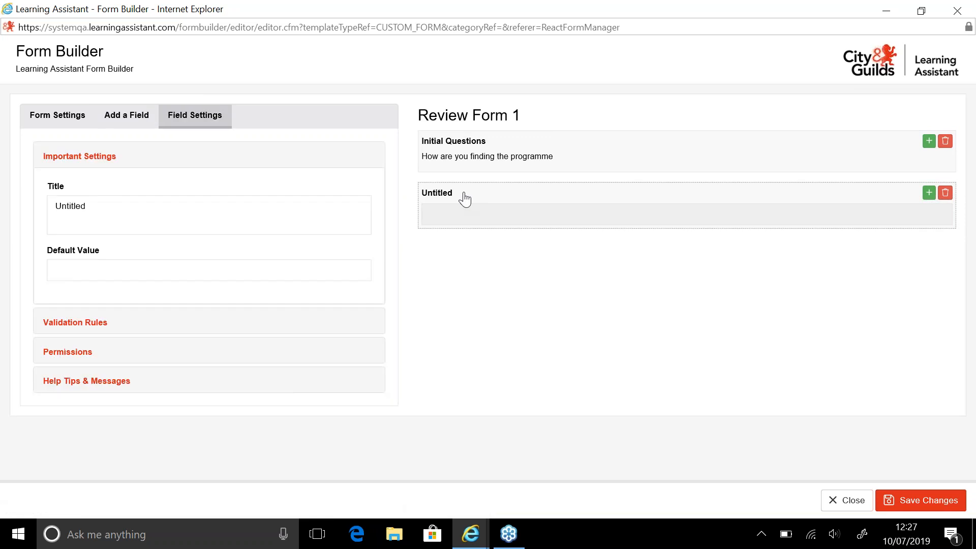
# Title the text field How are you finding the programme? have you ad any difficulties?
pyautogui.hotkey('ctrl', 'a')
pyautogui.press('BackSpace')
pyautogui.write('How are you ')
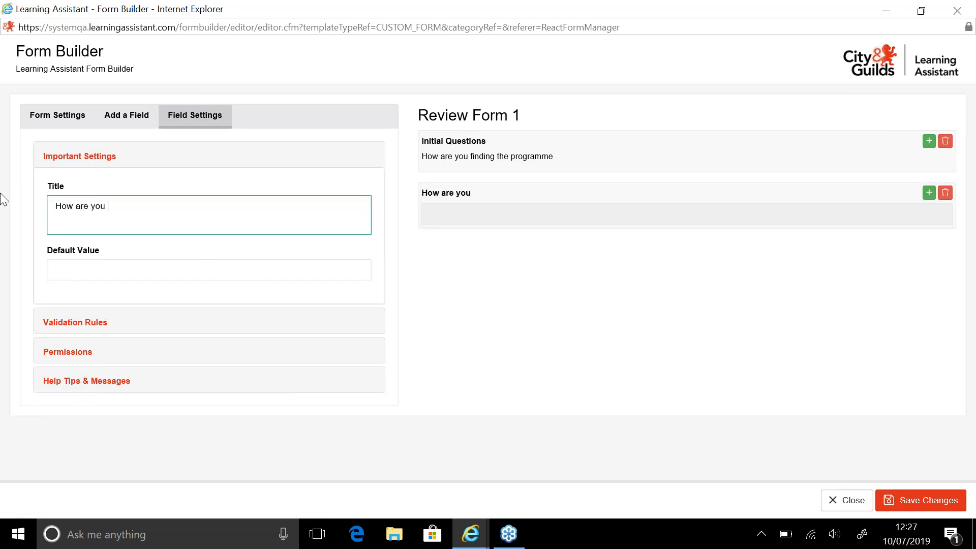
pyautogui.write('finding the programme? ')
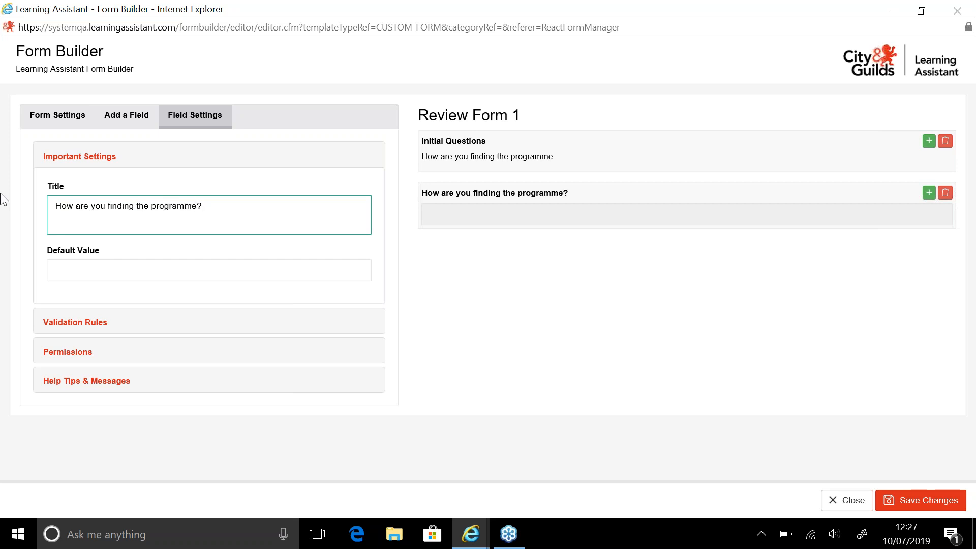
pyautogui.write('have you ad any difficulties?')
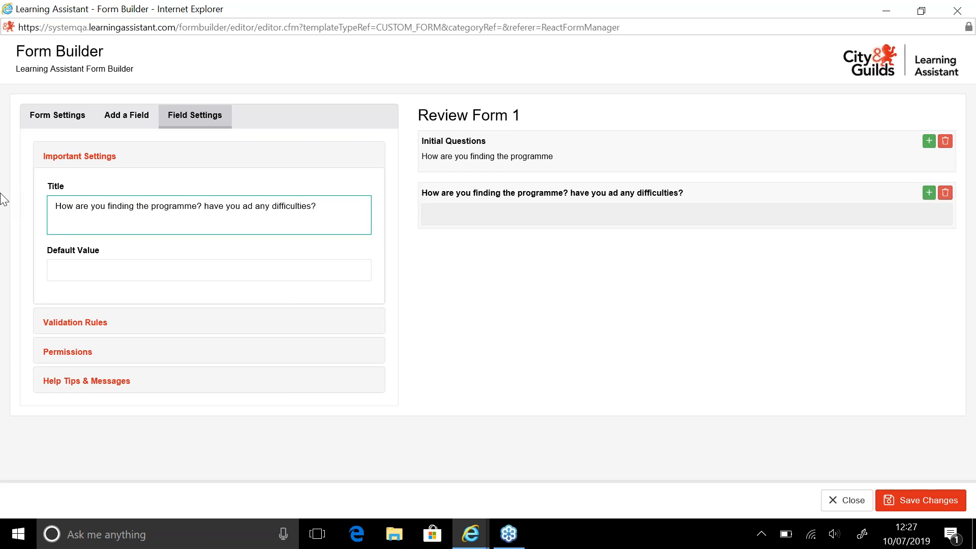
# Add a Min Length validation rule to the text field
pyautogui.click(114, 275)
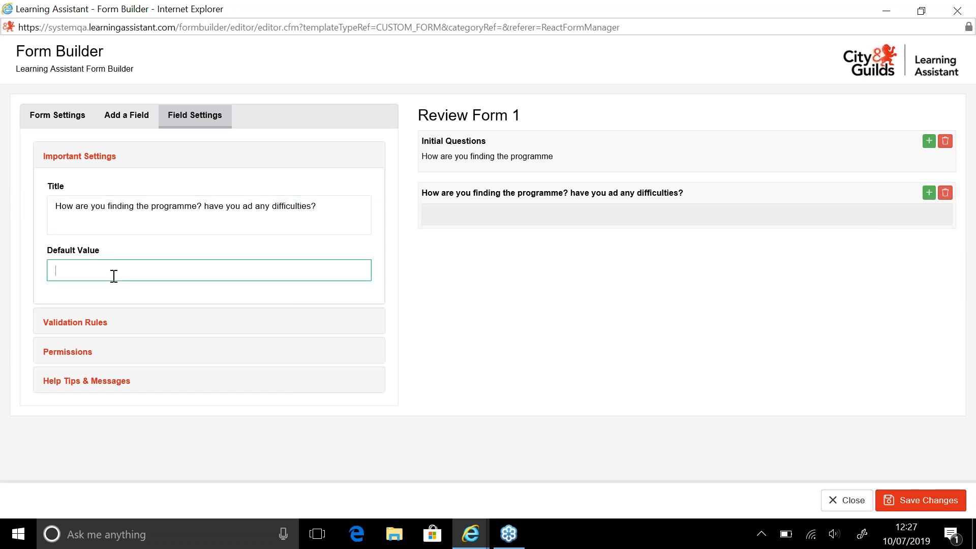
pyautogui.click(100, 324)
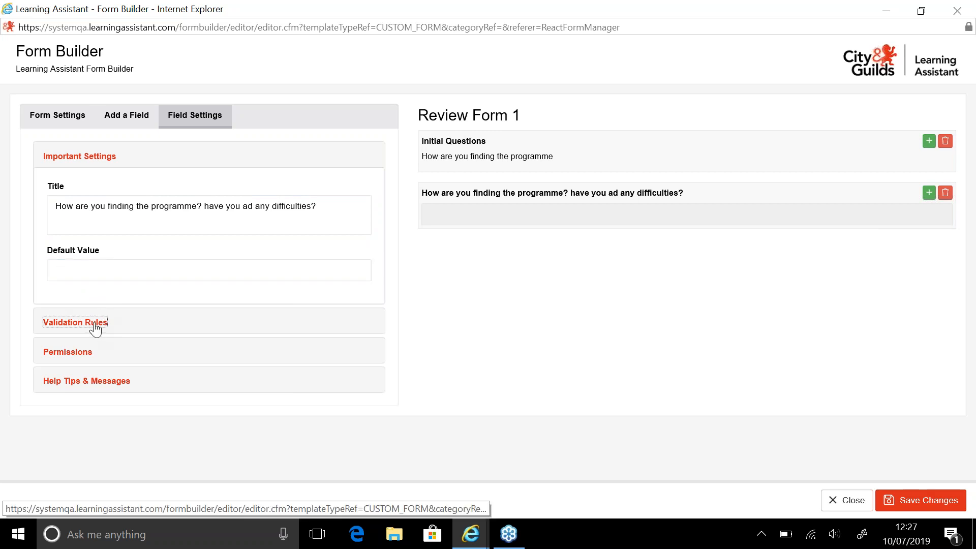
pyautogui.click(157, 242)
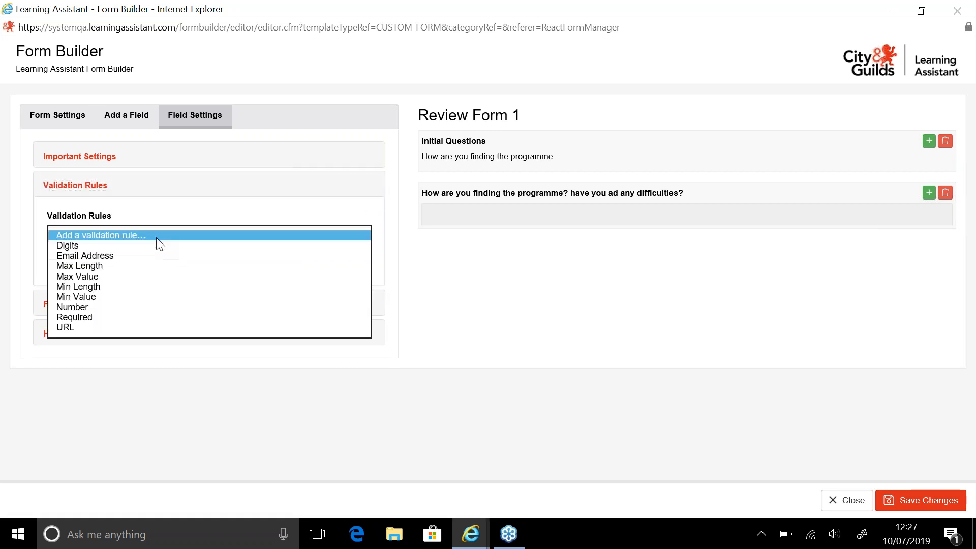
pyautogui.click(154, 288)
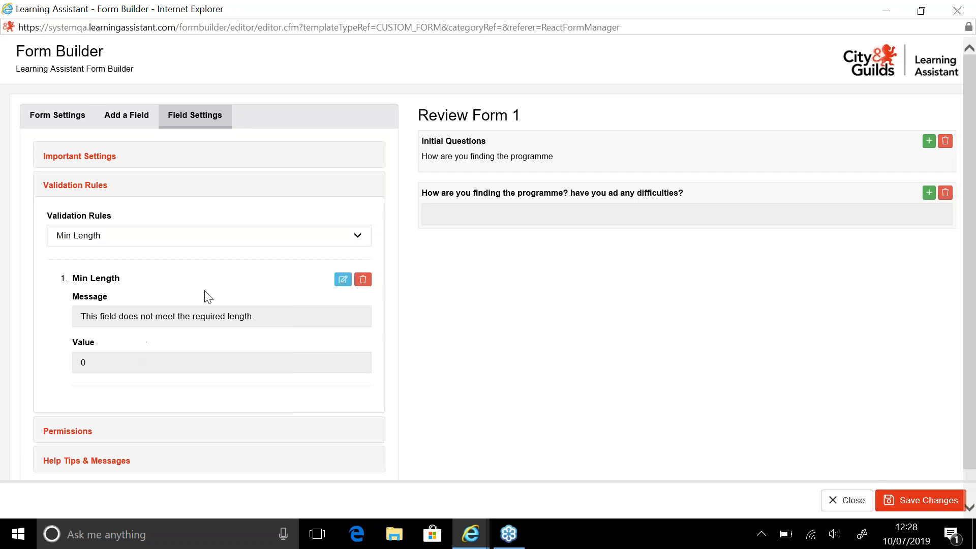
# Set the Min Length rule's value to 100
pyautogui.click(342, 281)
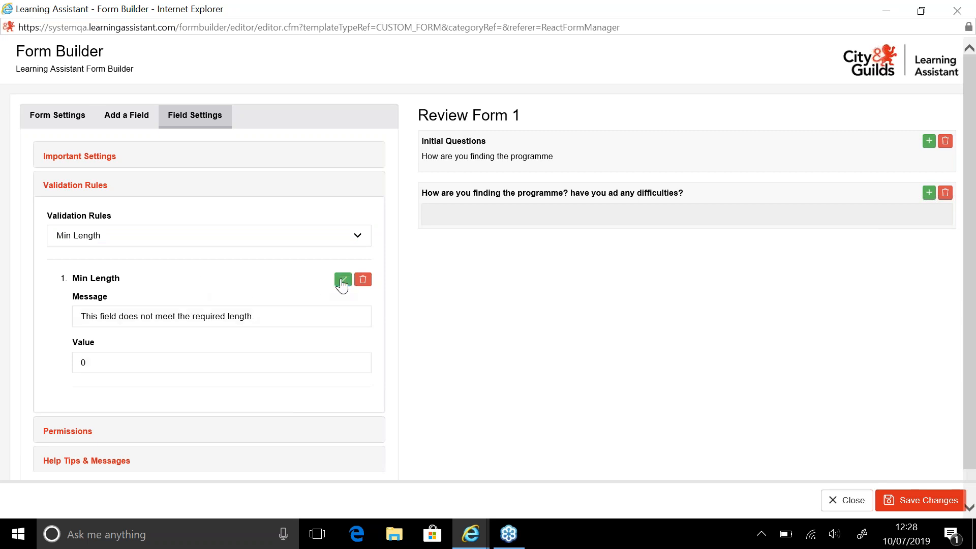
pyautogui.click(229, 362)
pyautogui.press('BackSpace')
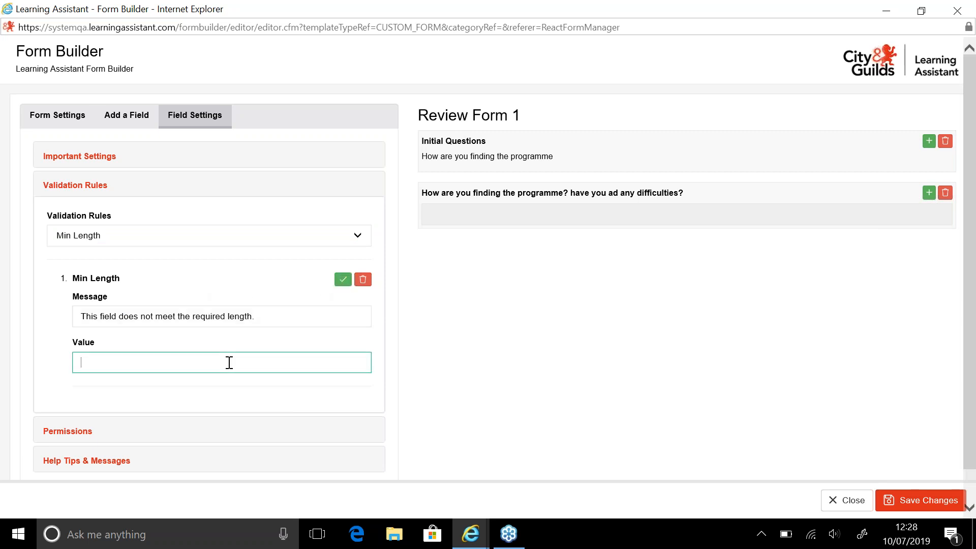
pyautogui.write('100')
pyautogui.click(56, 395)
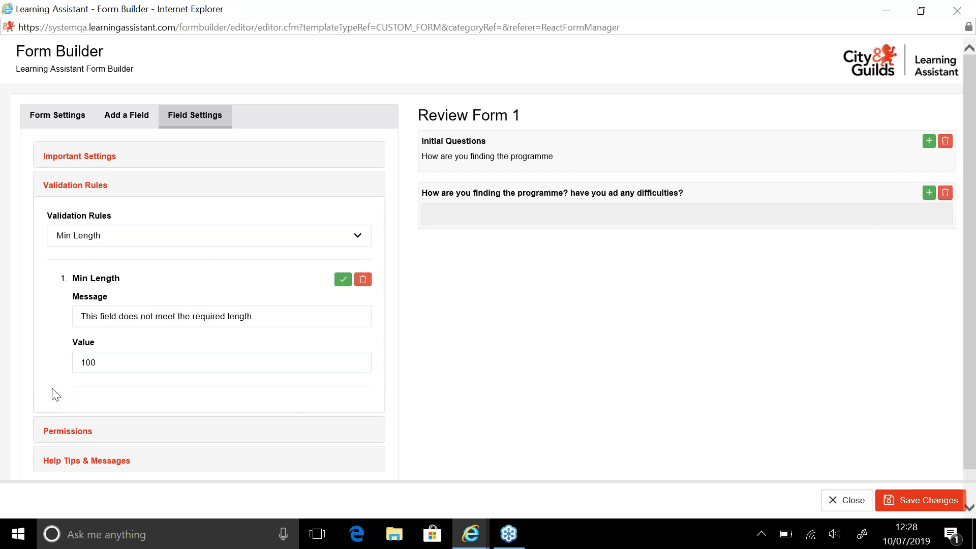
# Give the Candidate group permission to modify the text field and remove the Assessor group
pyautogui.click(68, 431)
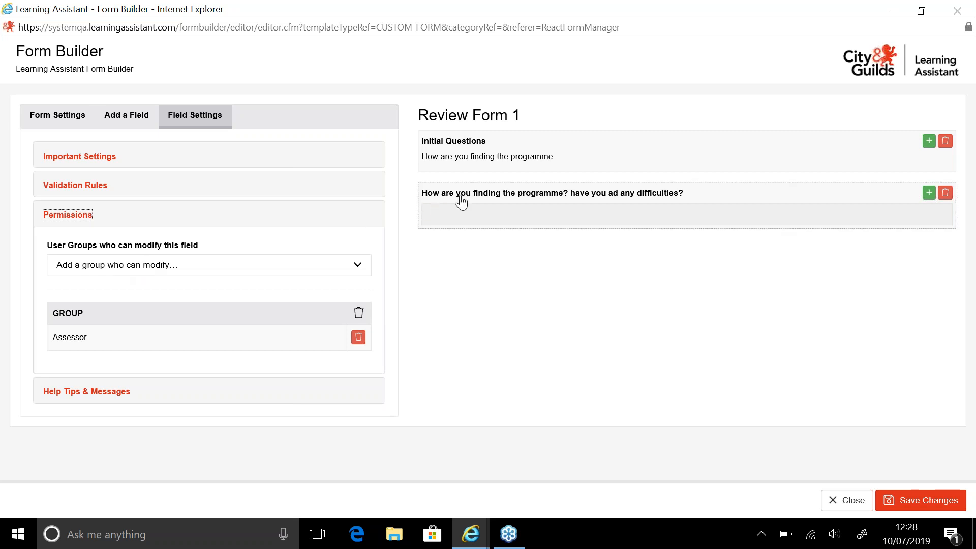
pyautogui.click(358, 272)
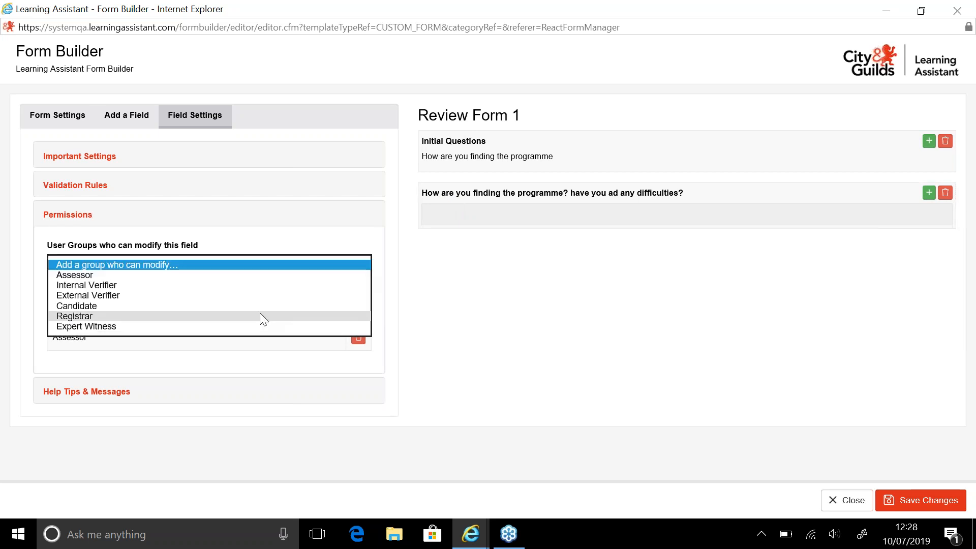
pyautogui.click(240, 304)
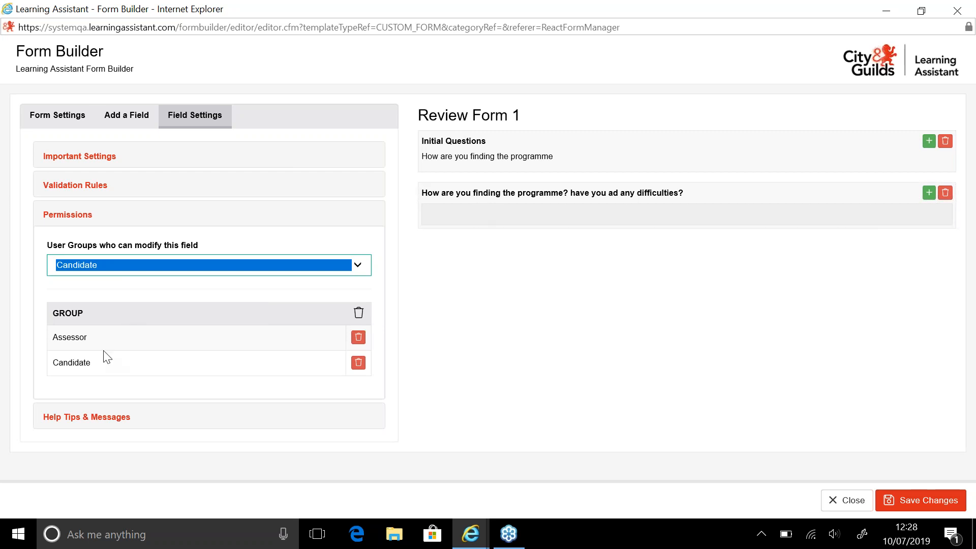
pyautogui.click(358, 342)
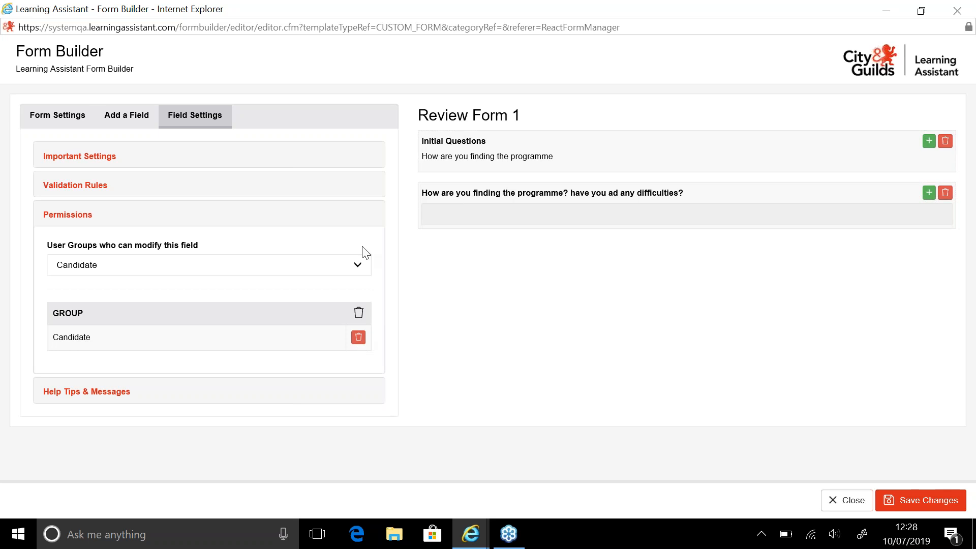
# Add another Text field to the form and title it Assessor Feedback
pyautogui.click(111, 117)
pyautogui.click(231, 173)
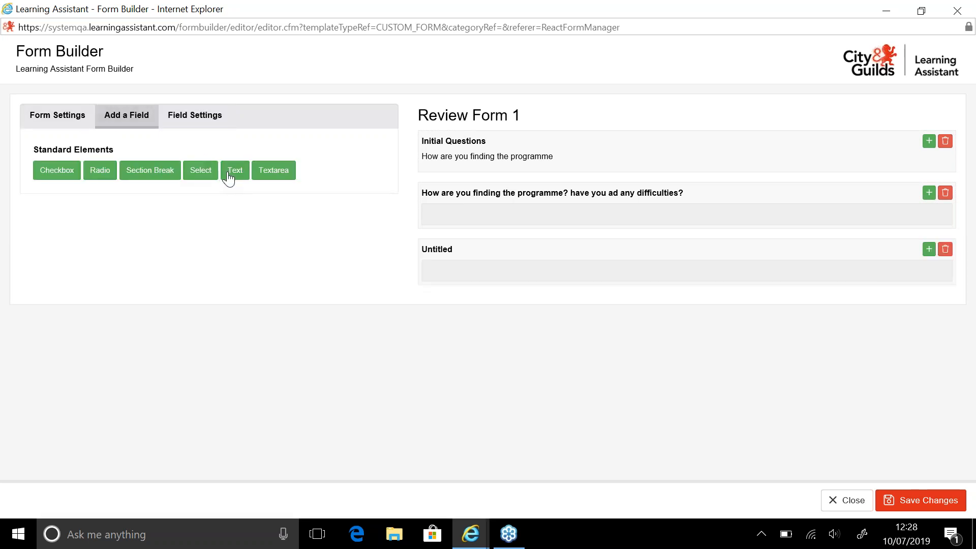
pyautogui.click(450, 256)
pyautogui.doubleClick(143, 208)
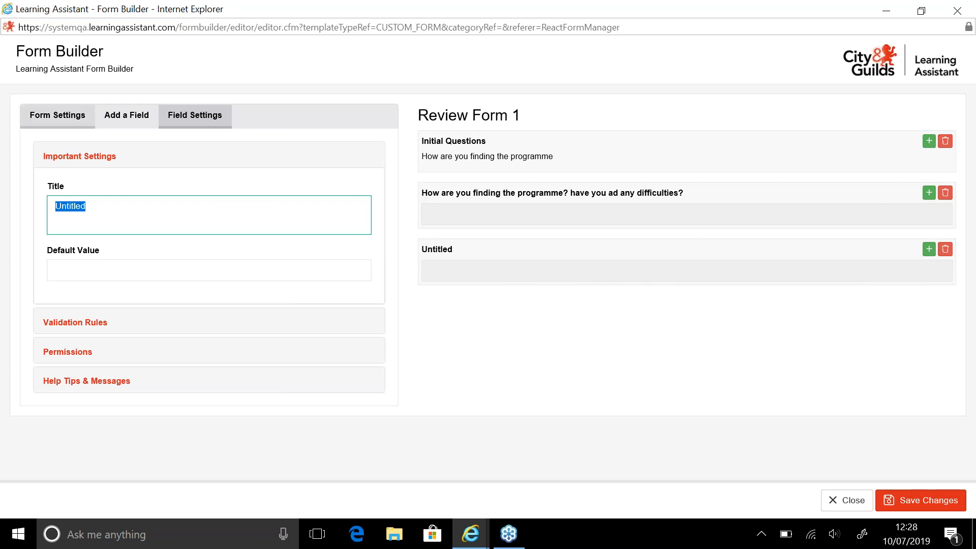
pyautogui.write('Assessor Feedback')
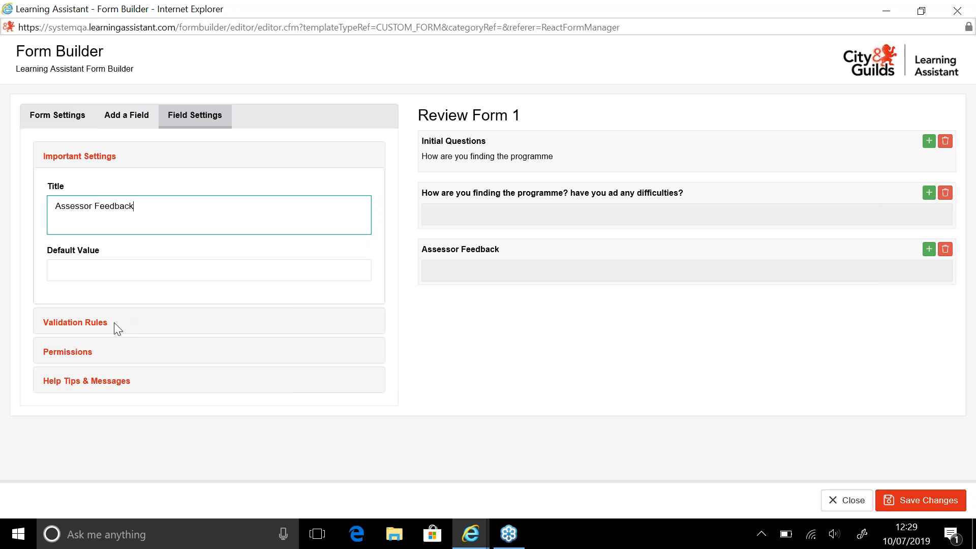
# Check which user groups can modify the Assessor Feedback field
pyautogui.click(78, 352)
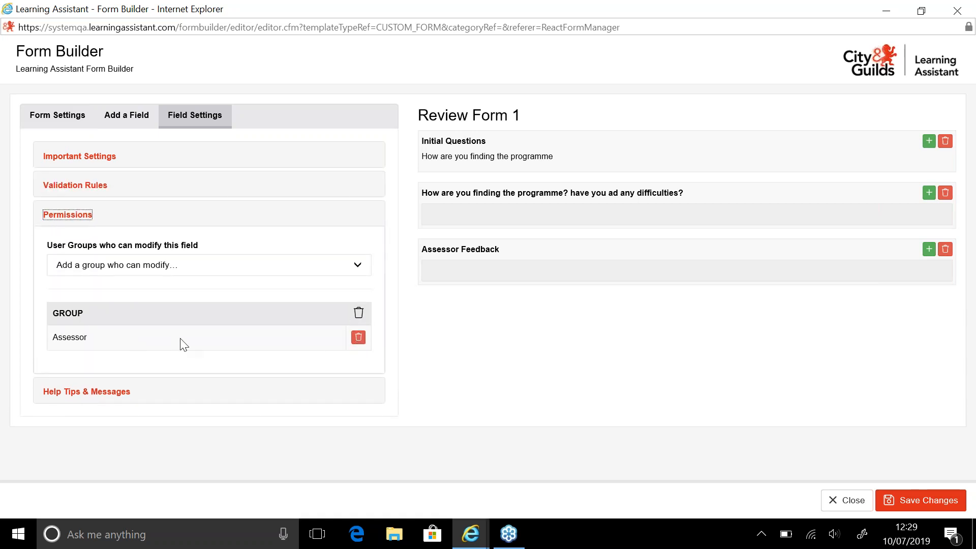
pyautogui.click(358, 265)
pyautogui.click(488, 328)
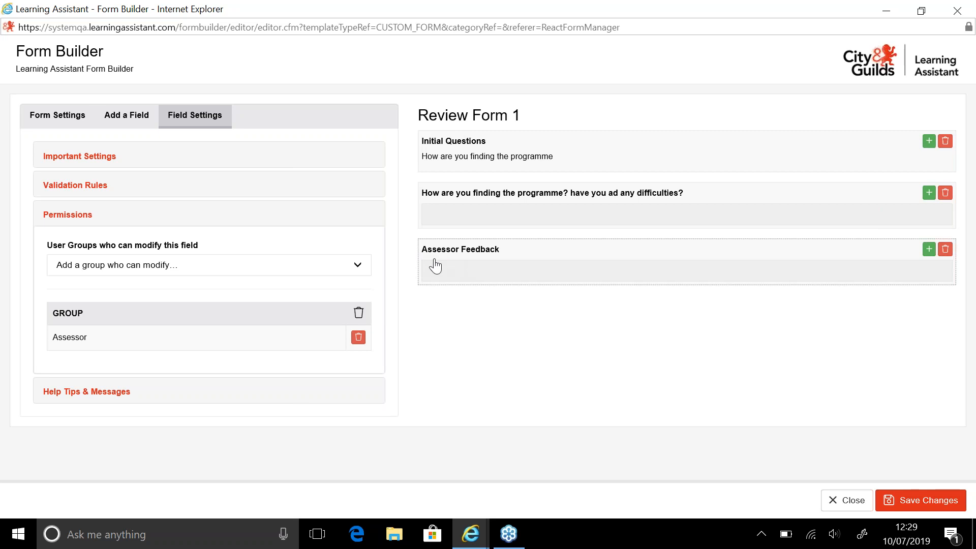
# Add an Info help tip to the Assessor Feedback field reading This box should be for asesor to give feeback
pyautogui.click(101, 386)
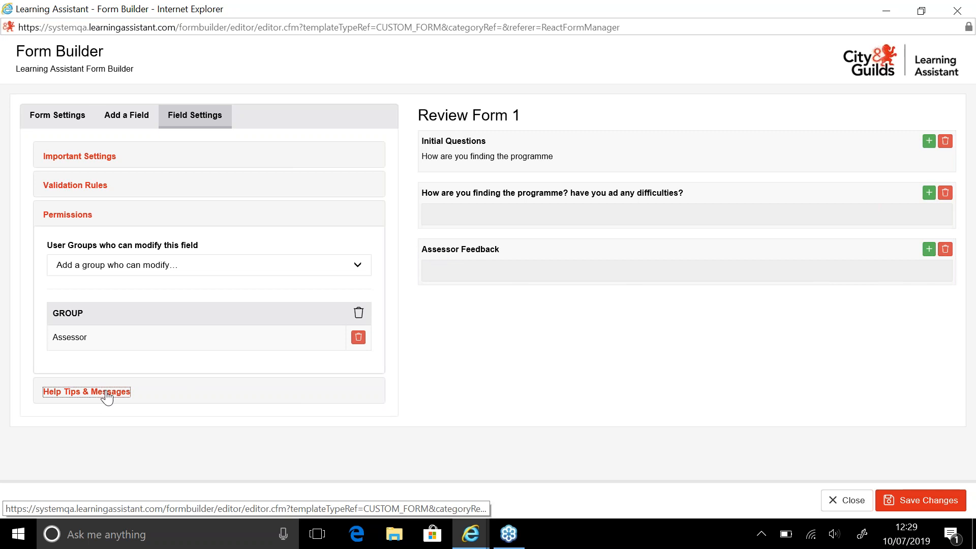
pyautogui.click(162, 289)
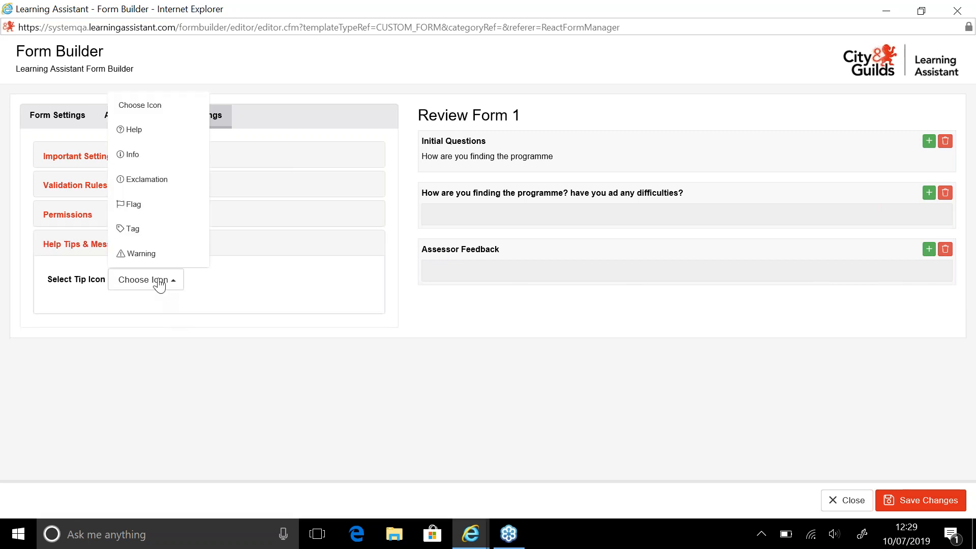
pyautogui.click(185, 157)
pyautogui.click(170, 388)
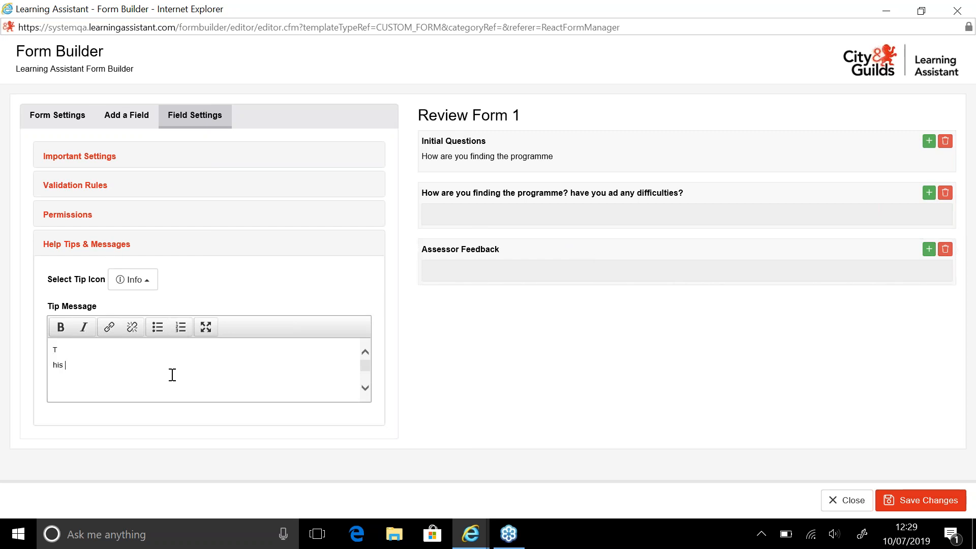
pyautogui.write('This box should be for asessor to give feeback.')
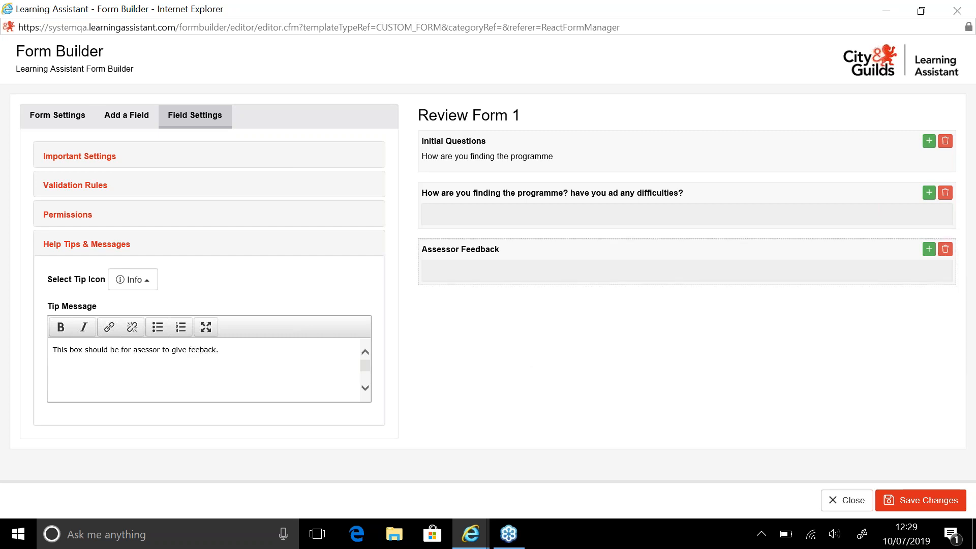
# Save the form changes and open a maximised verbose preview of the form
pyautogui.click(913, 508)
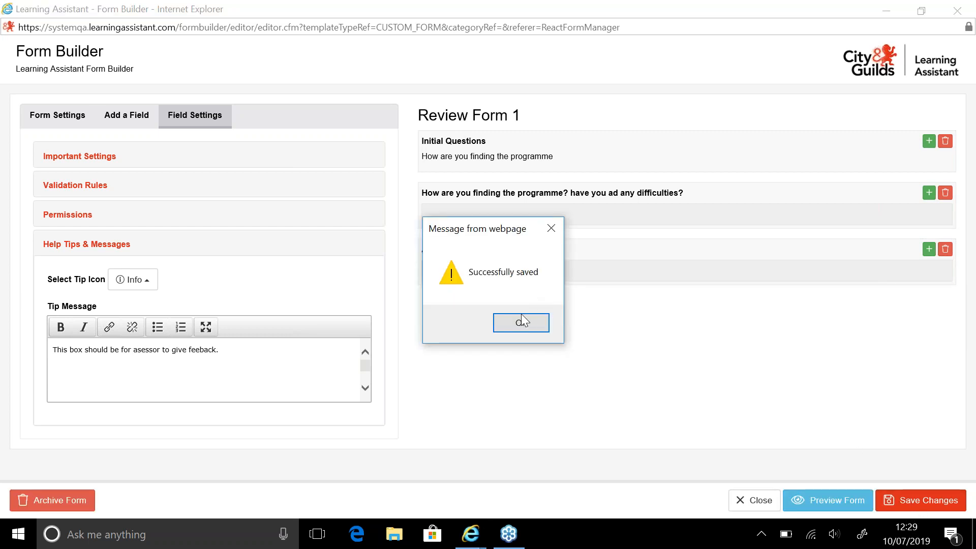
pyautogui.click(522, 321)
pyautogui.click(826, 503)
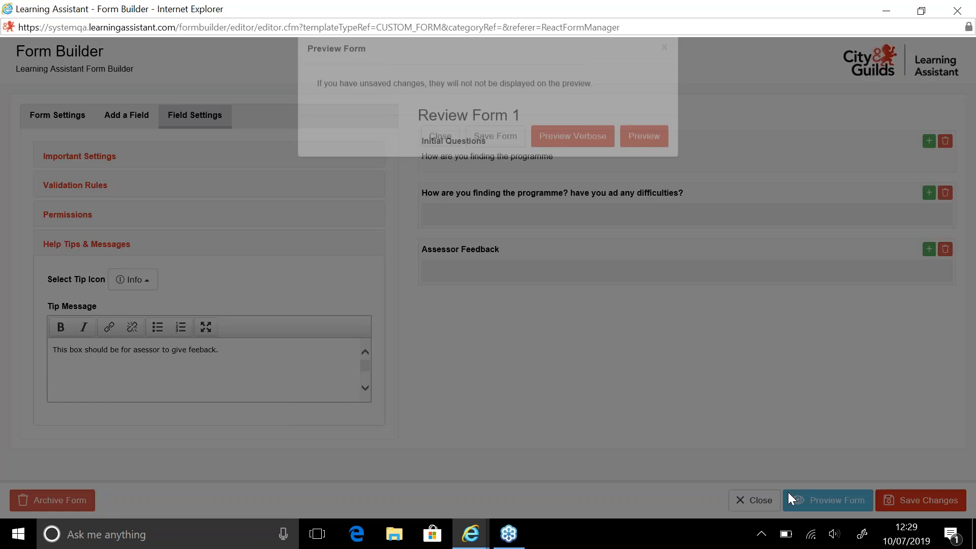
pyautogui.click(574, 162)
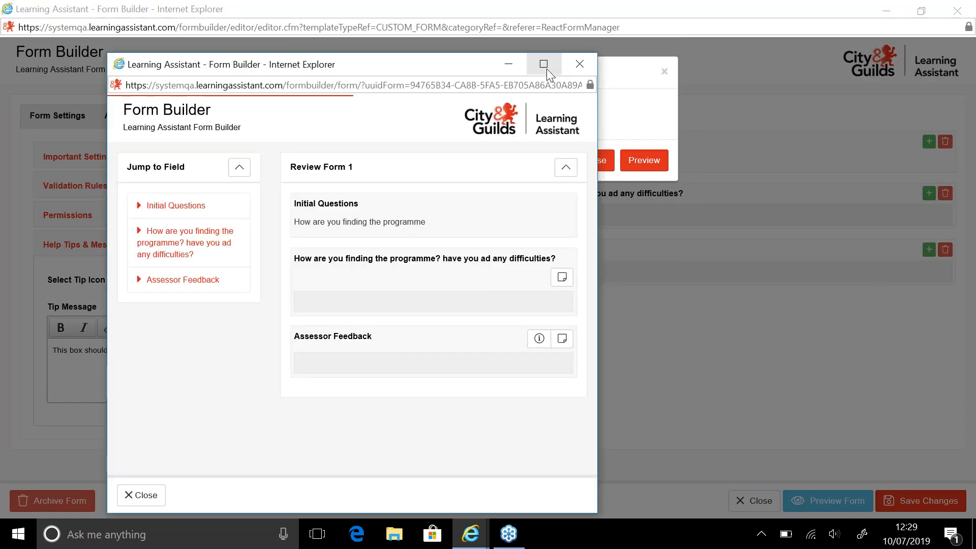
pyautogui.click(547, 69)
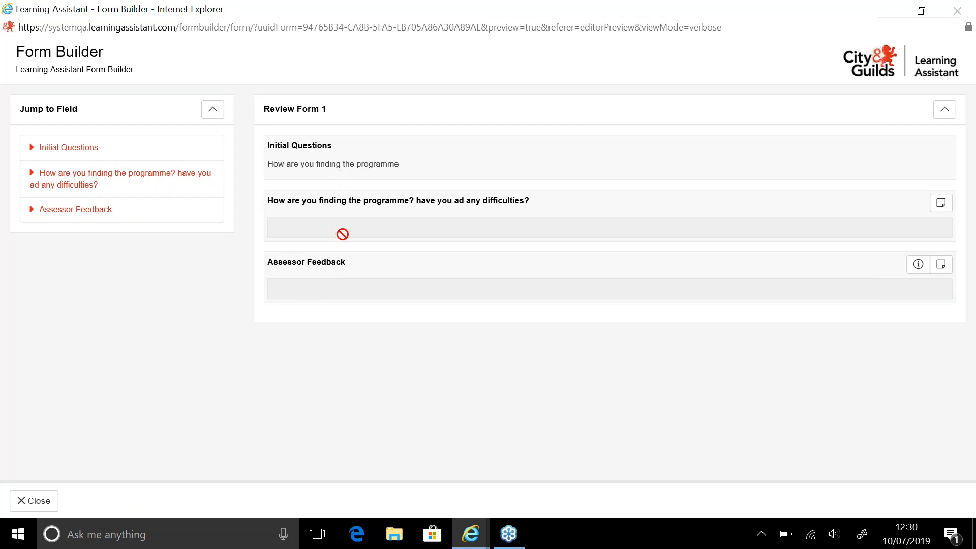
# Jump between the form's fields in the preview using the field list
pyautogui.click(102, 189)
pyautogui.click(94, 213)
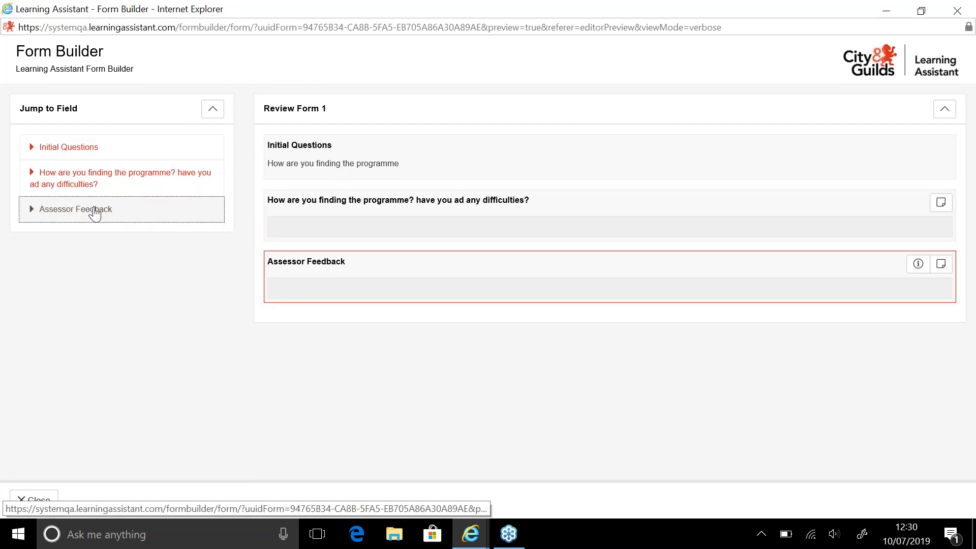
pyautogui.click(104, 153)
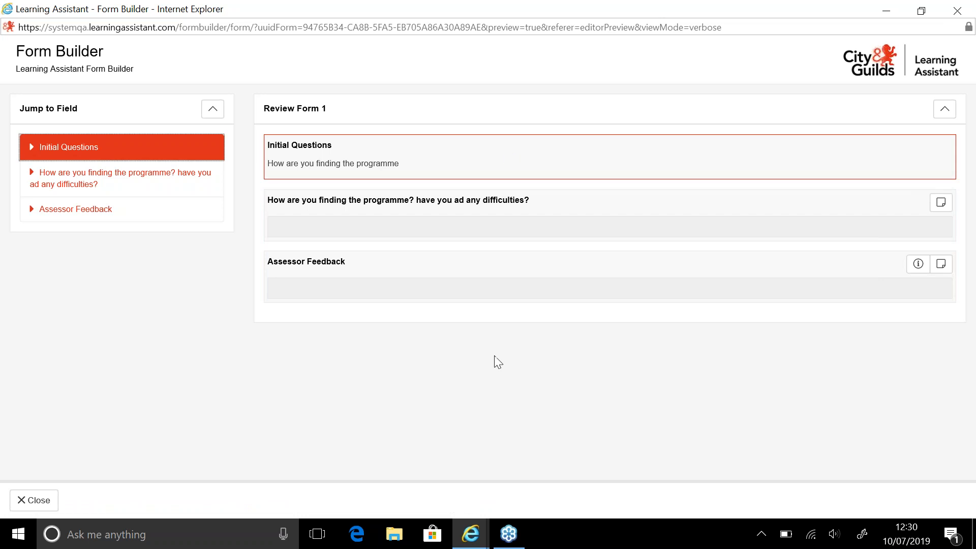
pyautogui.click(430, 363)
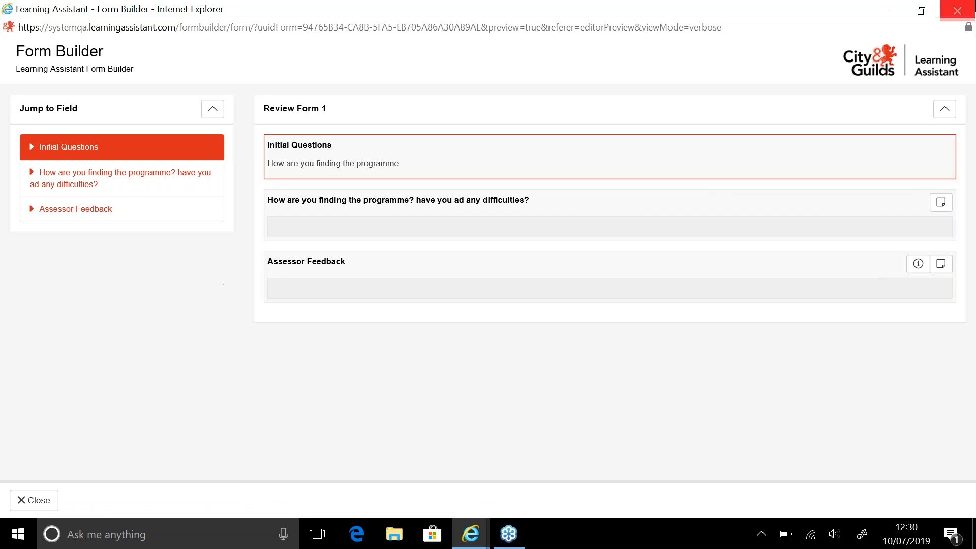
# Close the preview and exit the form builder
pyautogui.hotkey('alt', 'F4')
pyautogui.click(664, 71)
pyautogui.click(757, 504)
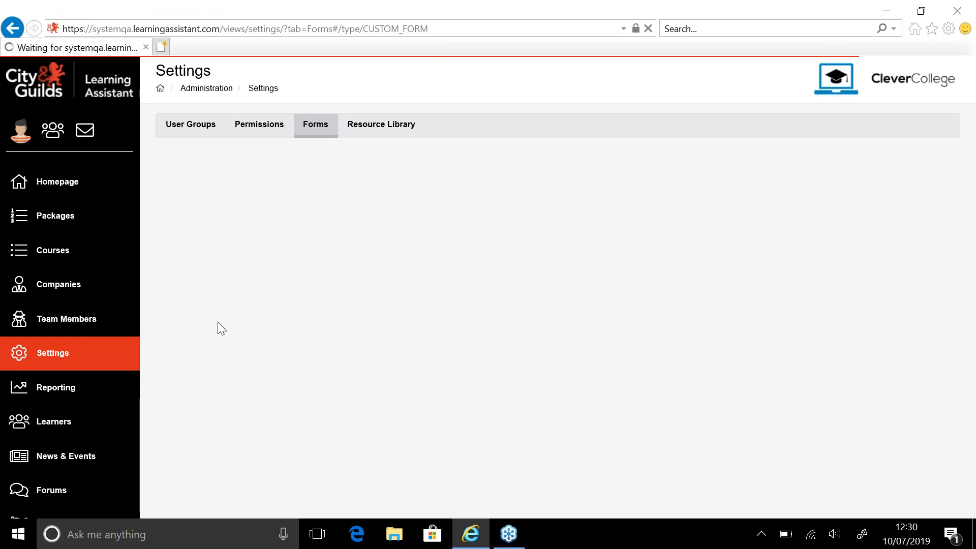
# Log out of the current account from the Forms settings page
pyautogui.click(318, 135)
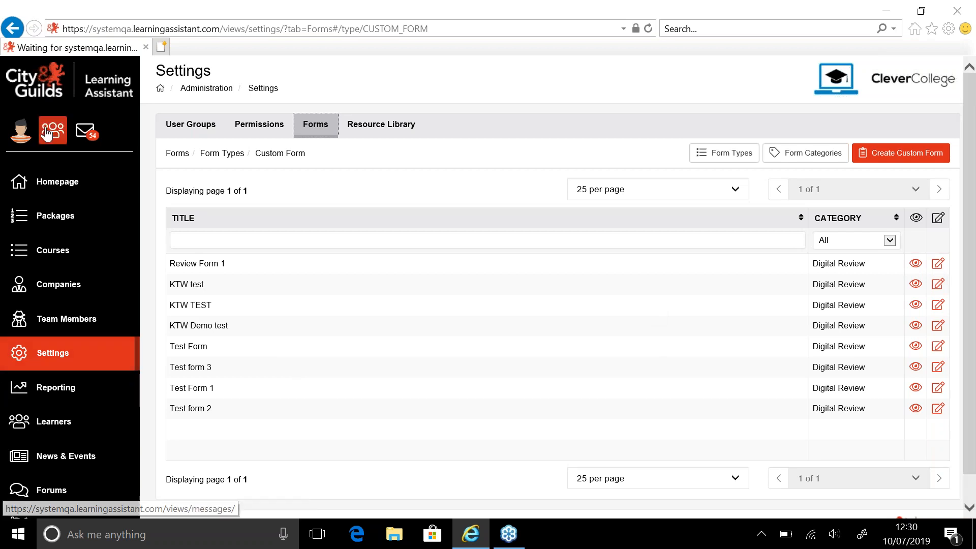
pyautogui.click(20, 141)
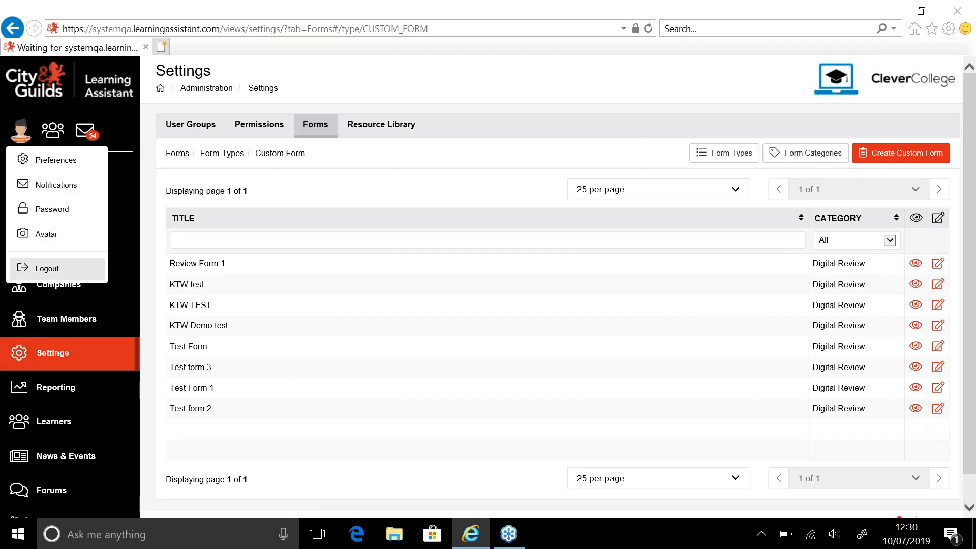
pyautogui.click(47, 268)
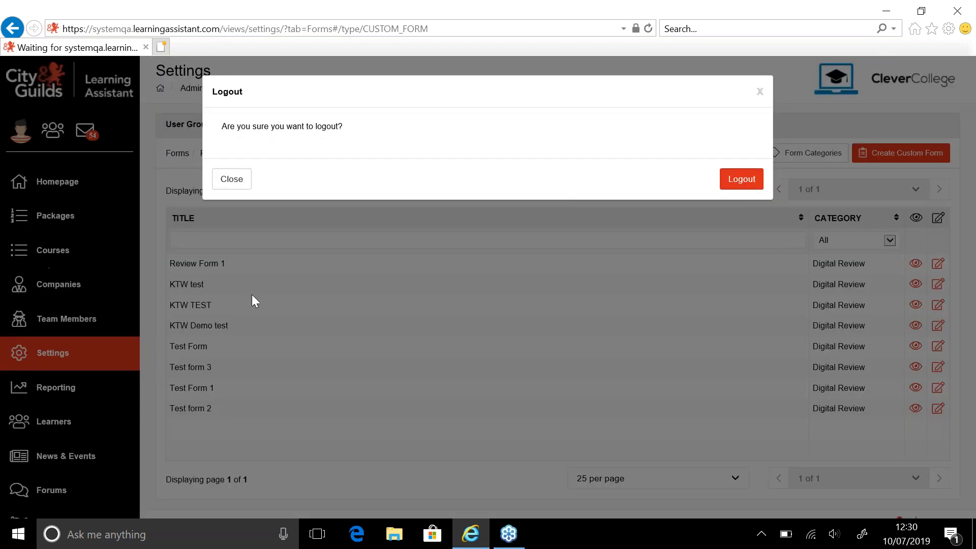
pyautogui.click(743, 180)
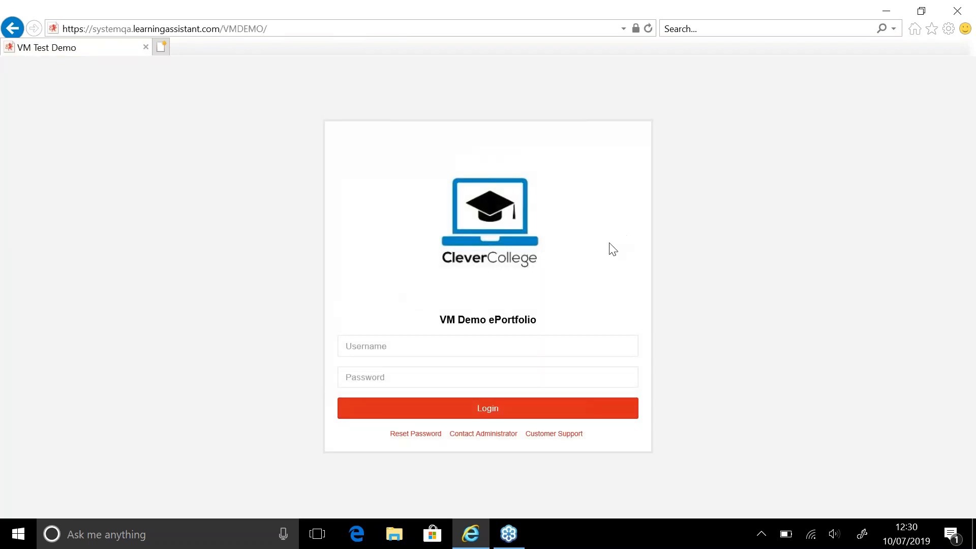
# Log in with the assessor's username and password
pyautogui.click(511, 347)
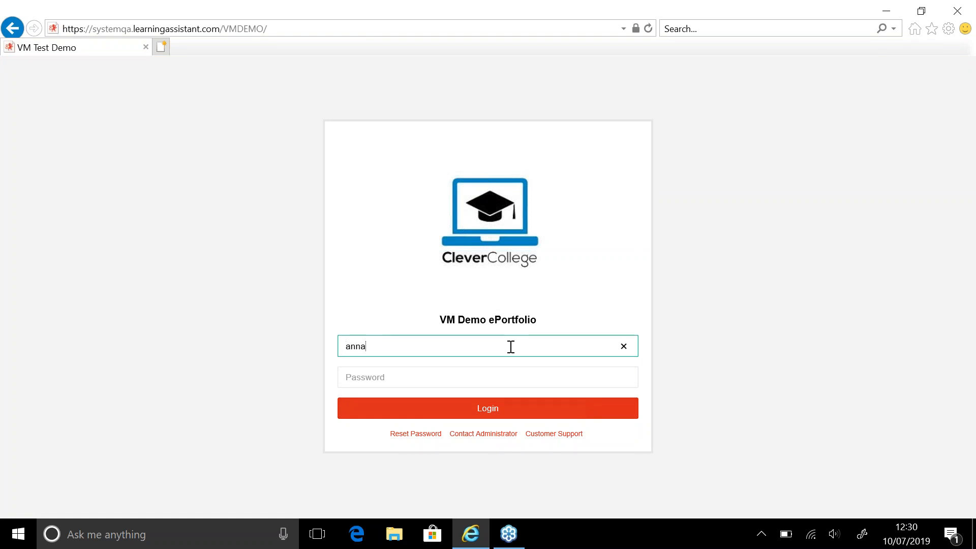
pyautogui.press('Tab')
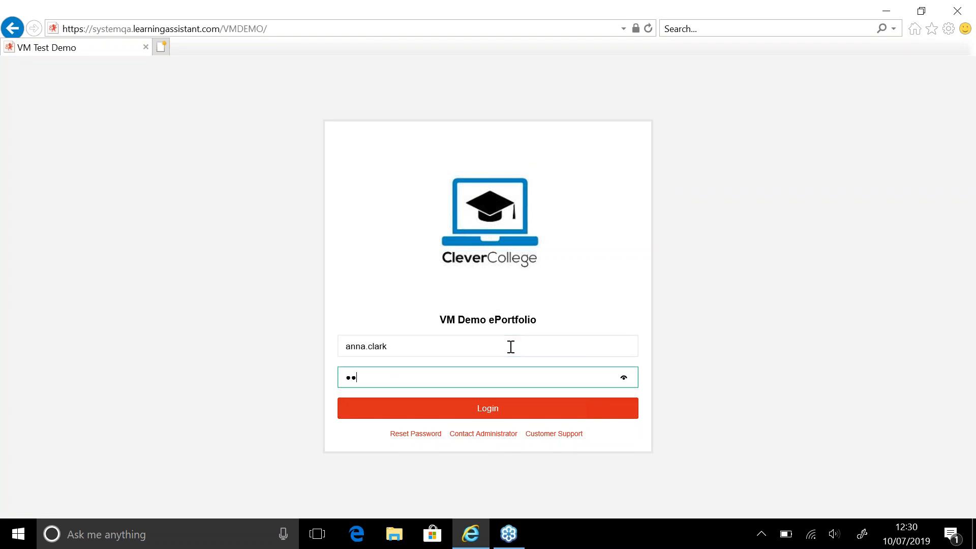
pyautogui.write('•••••••••')
pyautogui.press('Return')
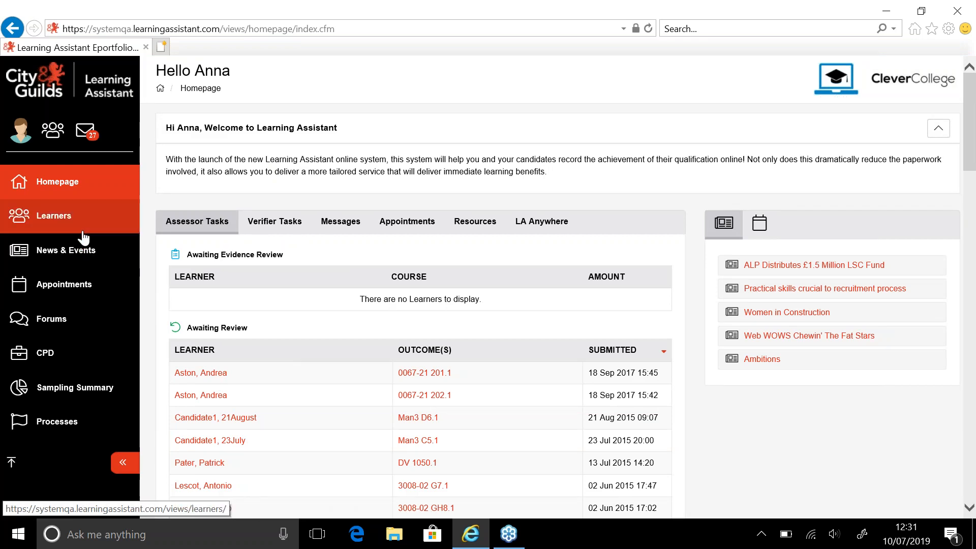
# Search the active learners for the target learner by entering part of her name in the learner filter
pyautogui.click(53, 226)
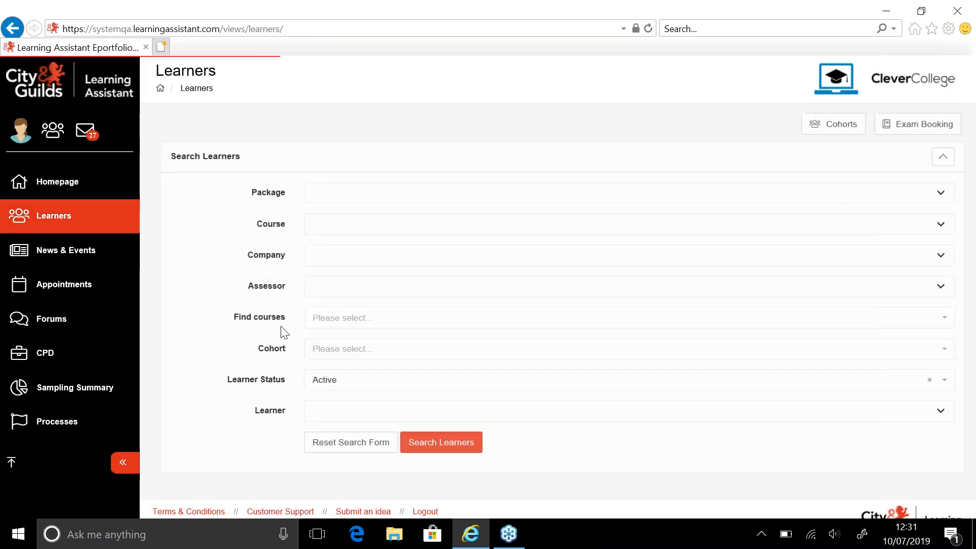
pyautogui.click(323, 411)
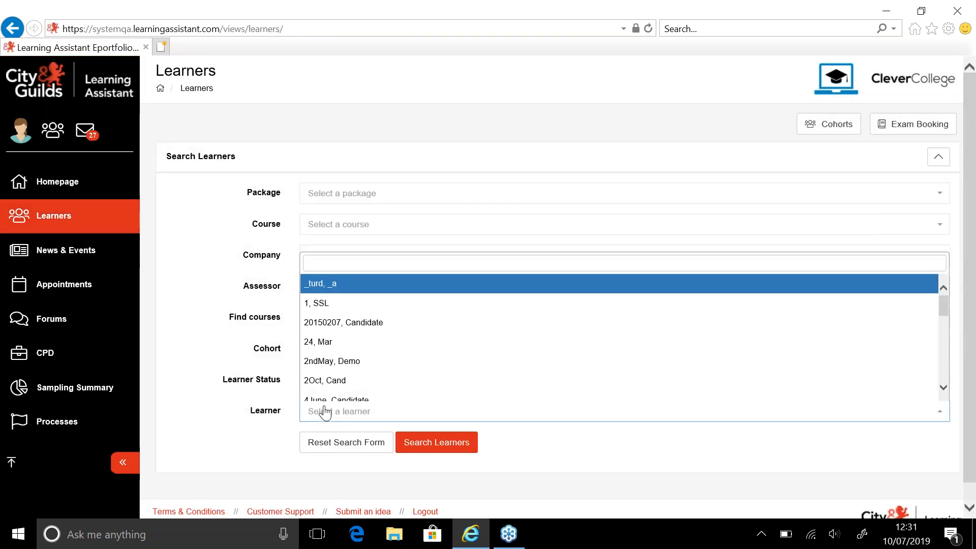
pyautogui.write('jane b')
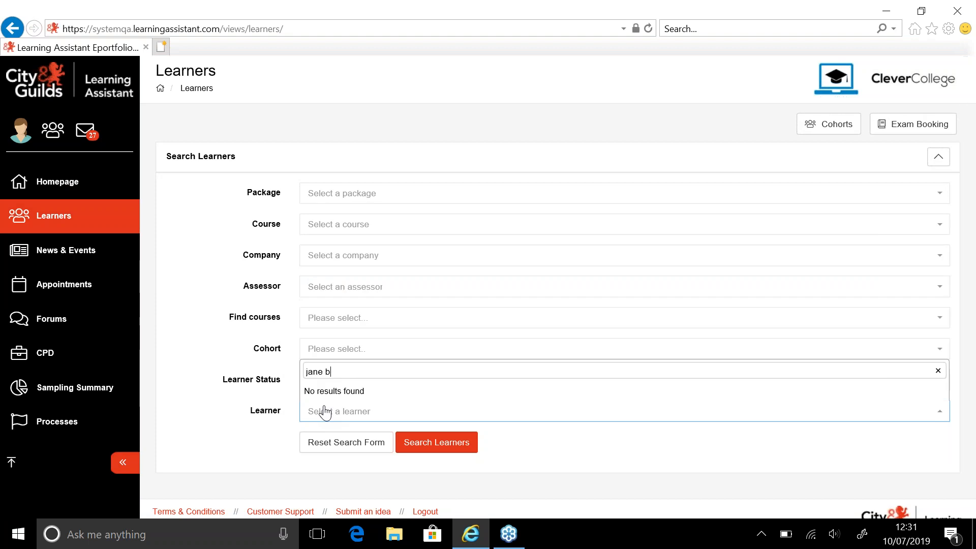
pyautogui.press('BackSpace')
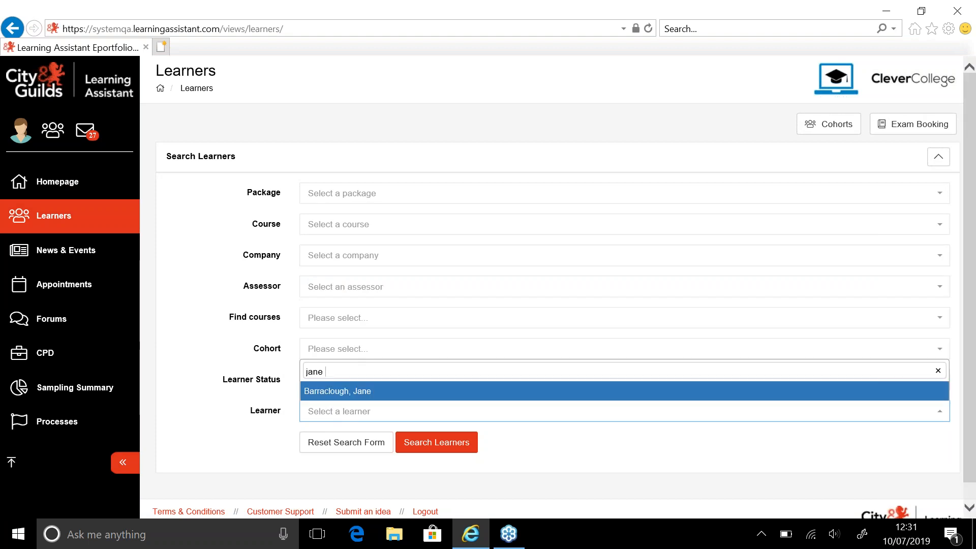
pyautogui.press('Return')
pyautogui.click(442, 455)
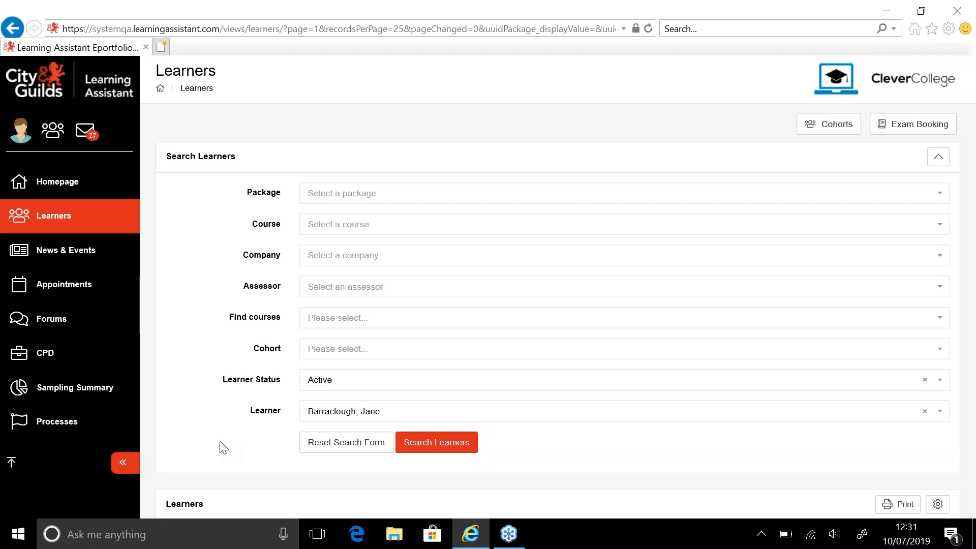
# Search the same learner again with the learner status filter set to Test Learners
pyautogui.click(975, 204)
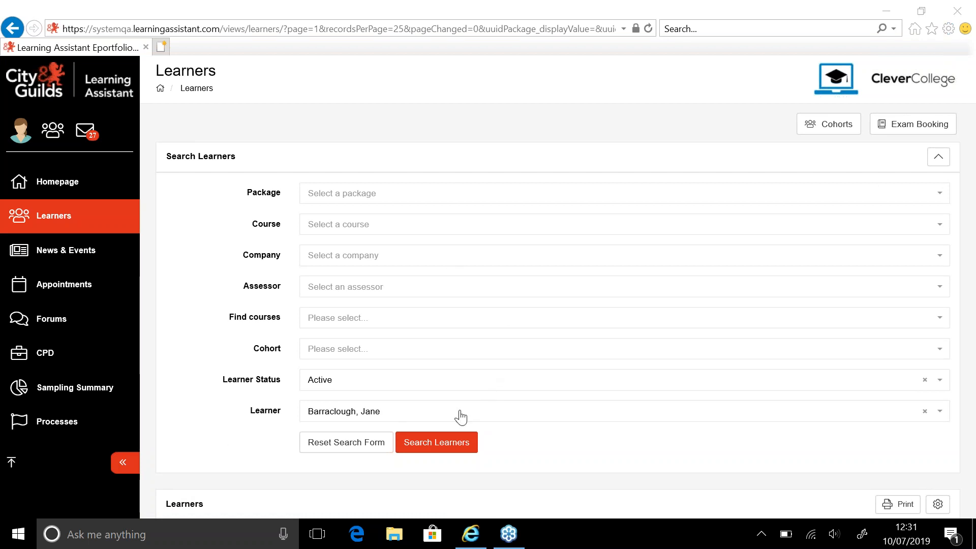
pyautogui.click(430, 443)
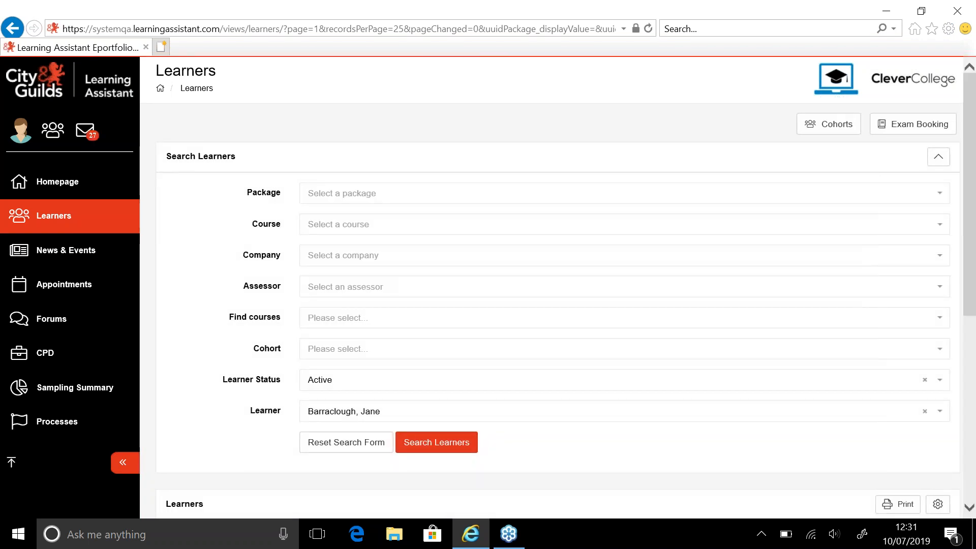
pyautogui.click(412, 383)
pyautogui.click(368, 465)
pyautogui.click(413, 442)
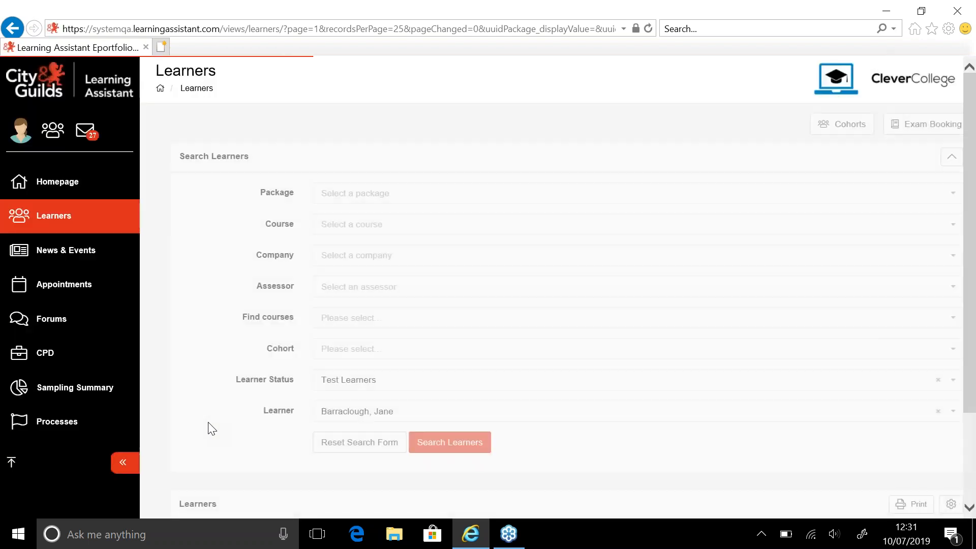
pyautogui.moveTo(972, 376); pyautogui.dragTo(975, 452)
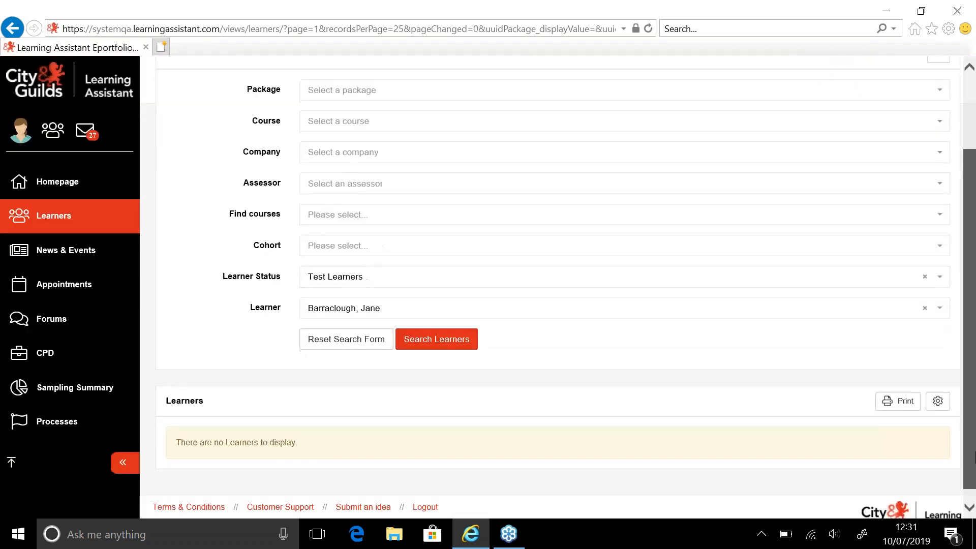
# Set the learner status filter back to Active and run the learner search again
pyautogui.click(486, 275)
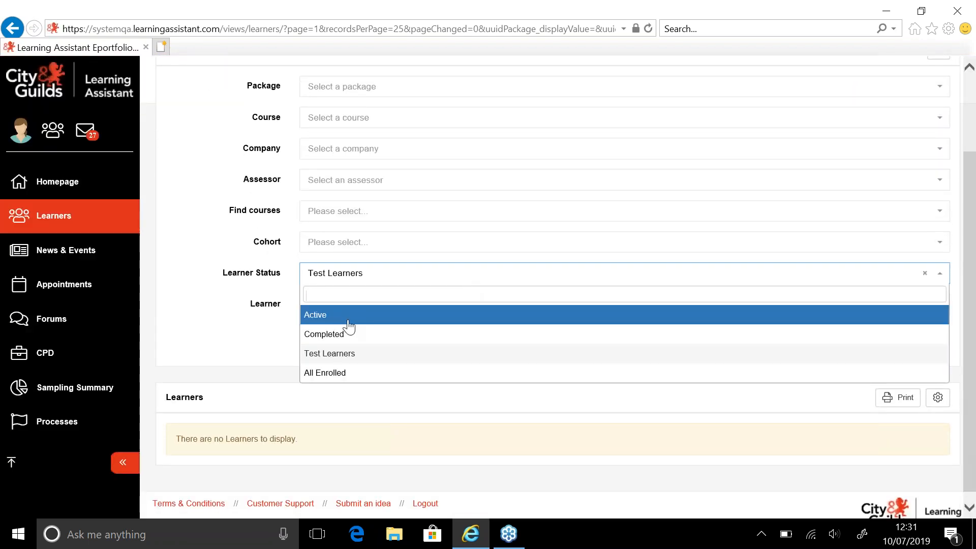
pyautogui.click(381, 321)
pyautogui.click(416, 337)
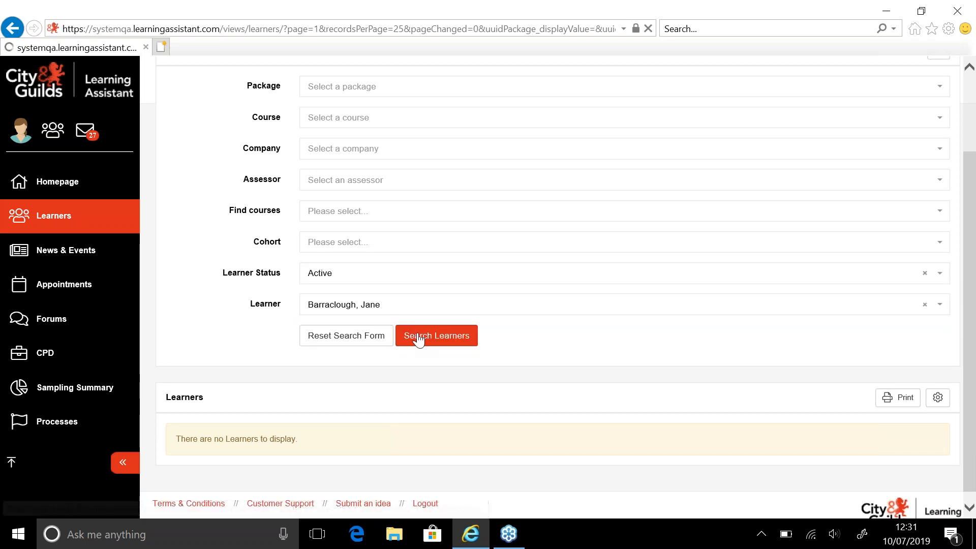
pyautogui.click(471, 447)
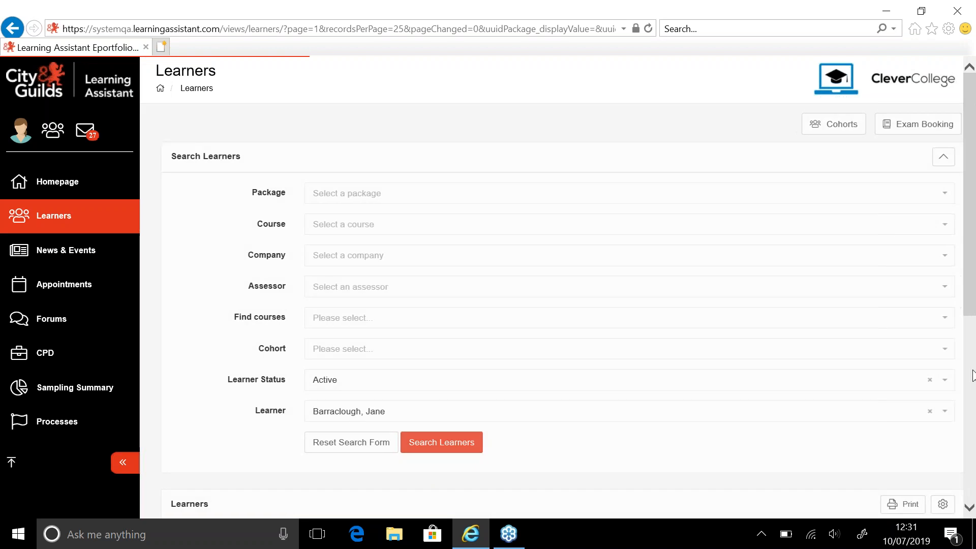
# Open the learner's 0065-21 Level 2 Diploma course folder and go to its Reviews section
pyautogui.click(973, 380)
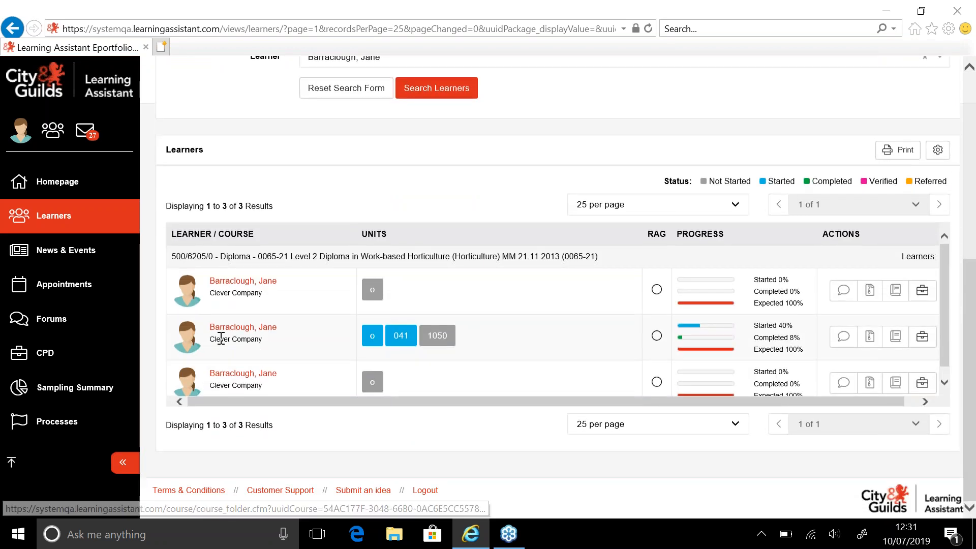
pyautogui.click(241, 330)
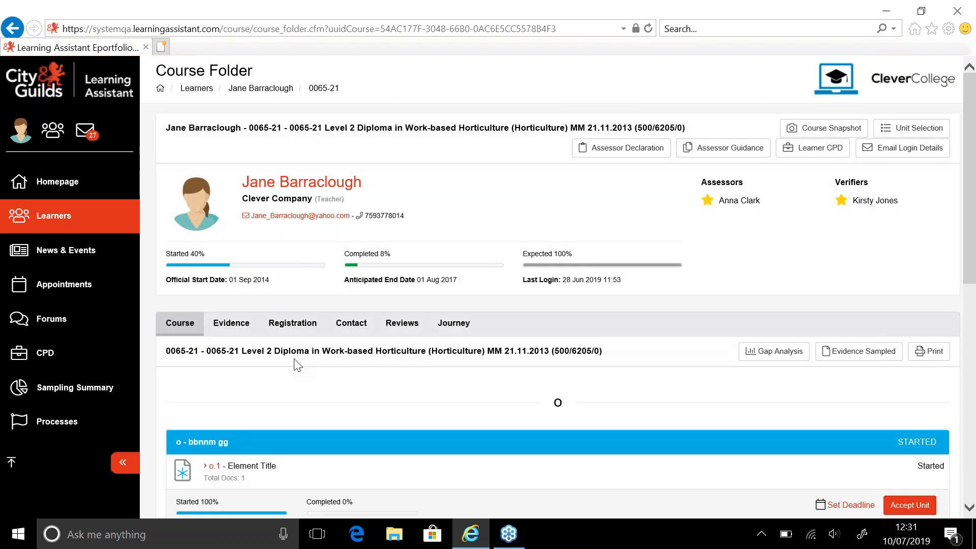
pyautogui.click(401, 322)
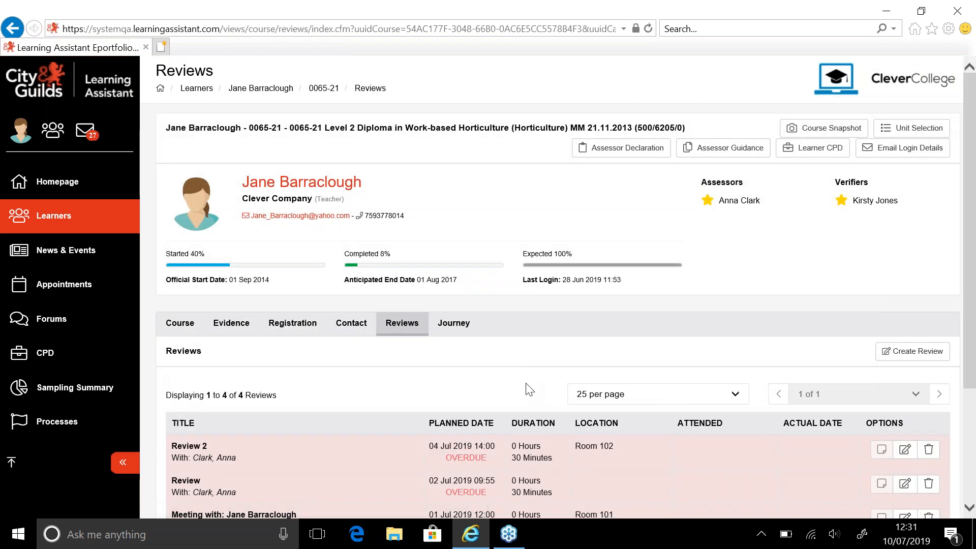
pyautogui.scroll(-3, 245, 390)
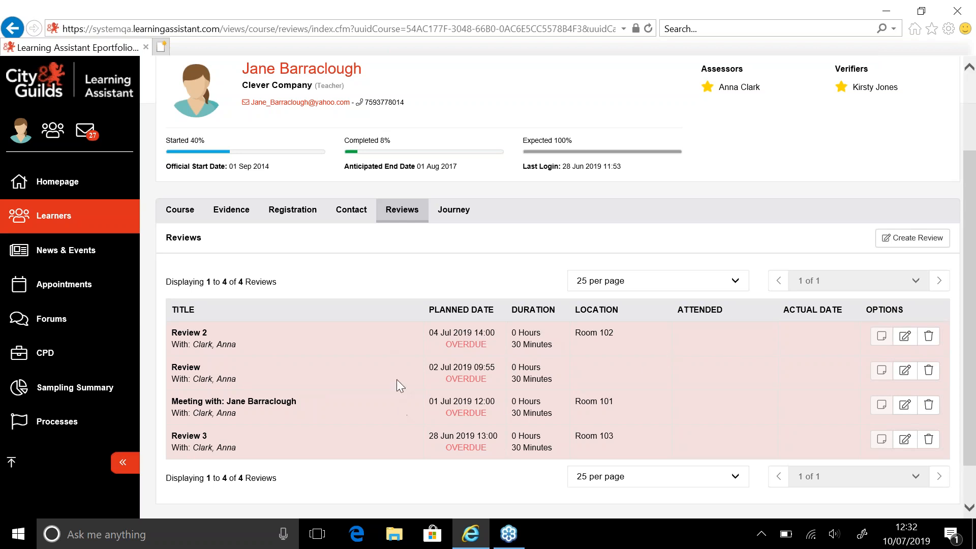
# Create a new review appointment with activity Review and location Work place
pyautogui.click(895, 244)
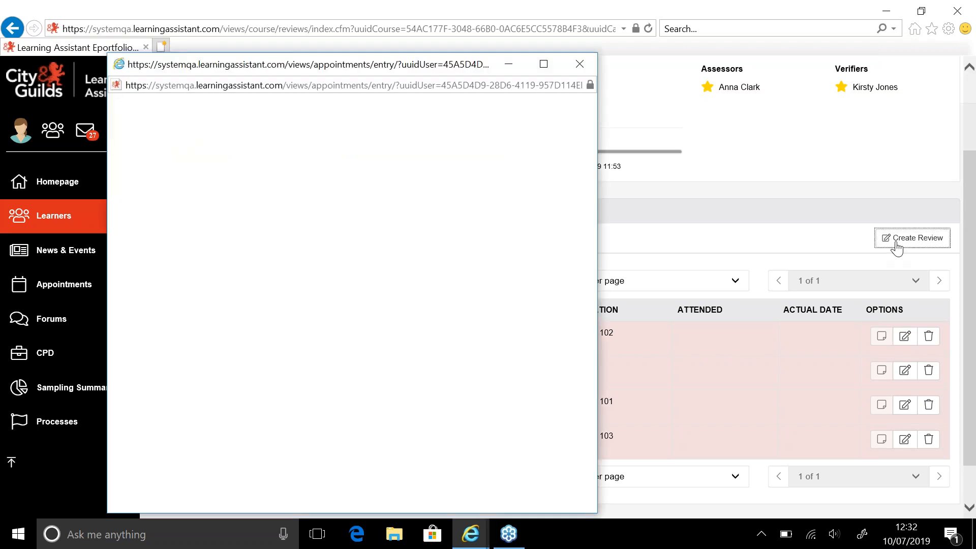
pyautogui.click(544, 64)
pyautogui.click(311, 140)
pyautogui.write('Review')
pyautogui.press('Tab')
pyautogui.write('Work place')
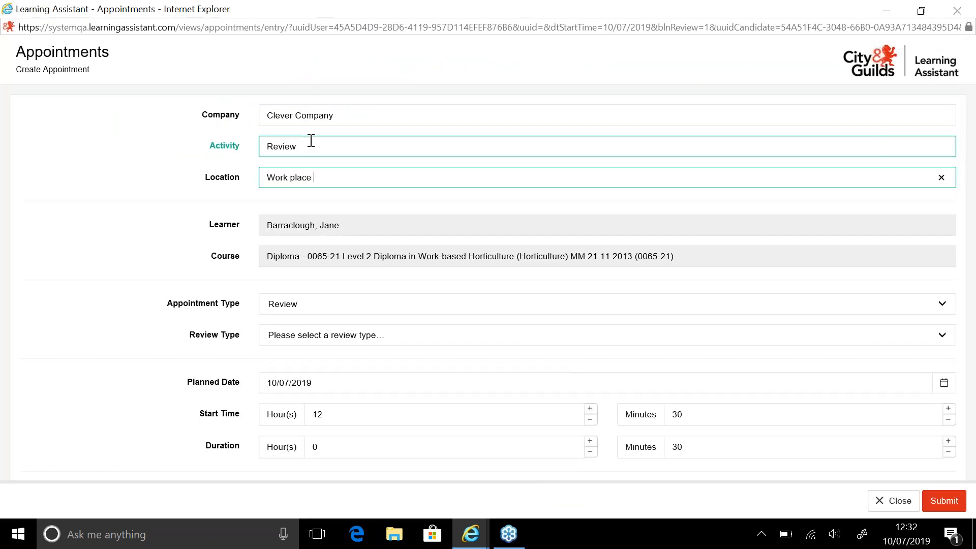
pyautogui.press('Tab')
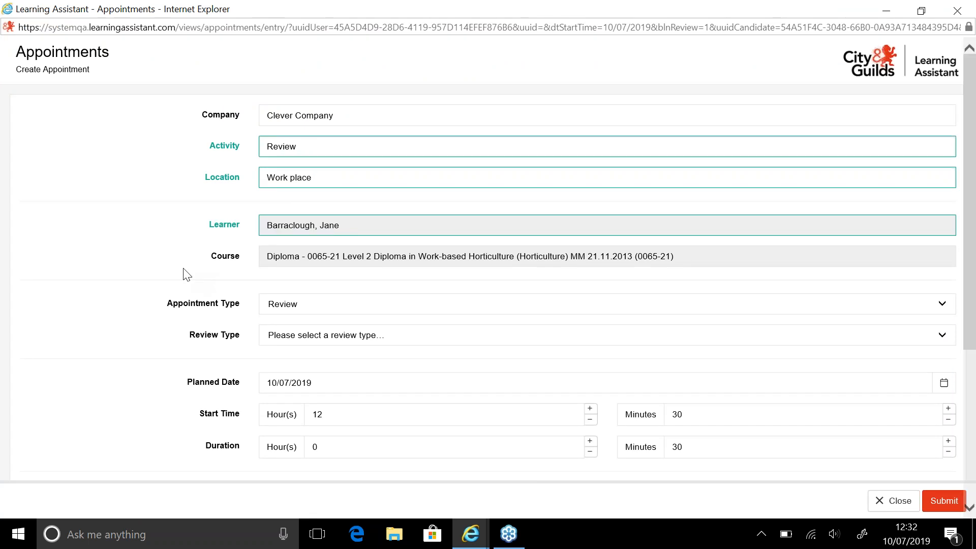
# Set the review type to Face to Face and the duration to 1 hour
pyautogui.click(291, 312)
pyautogui.click(294, 328)
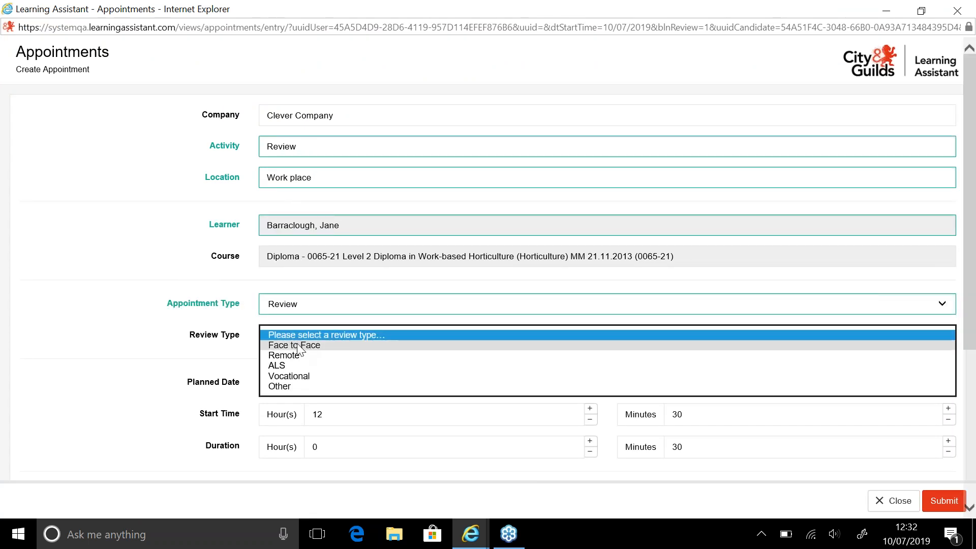
pyautogui.click(300, 346)
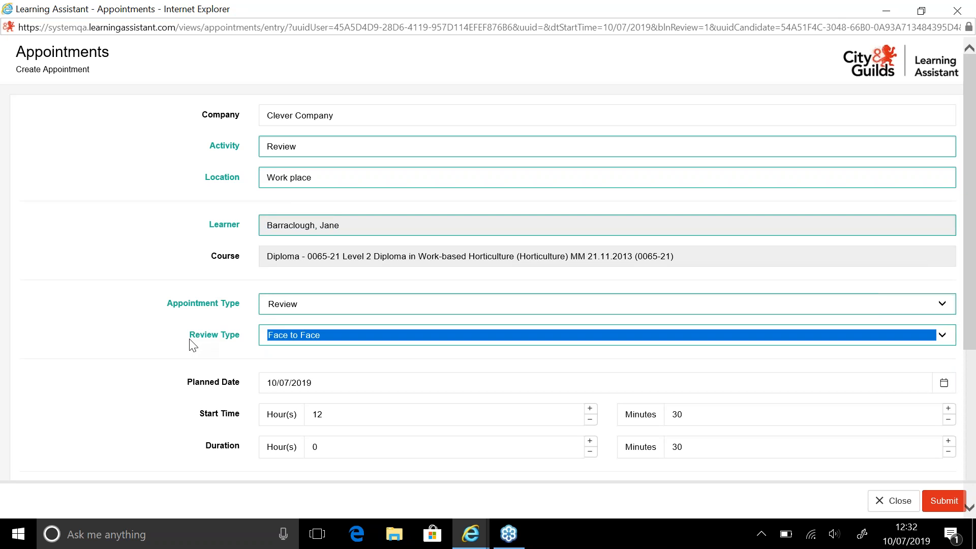
pyautogui.click(970, 443)
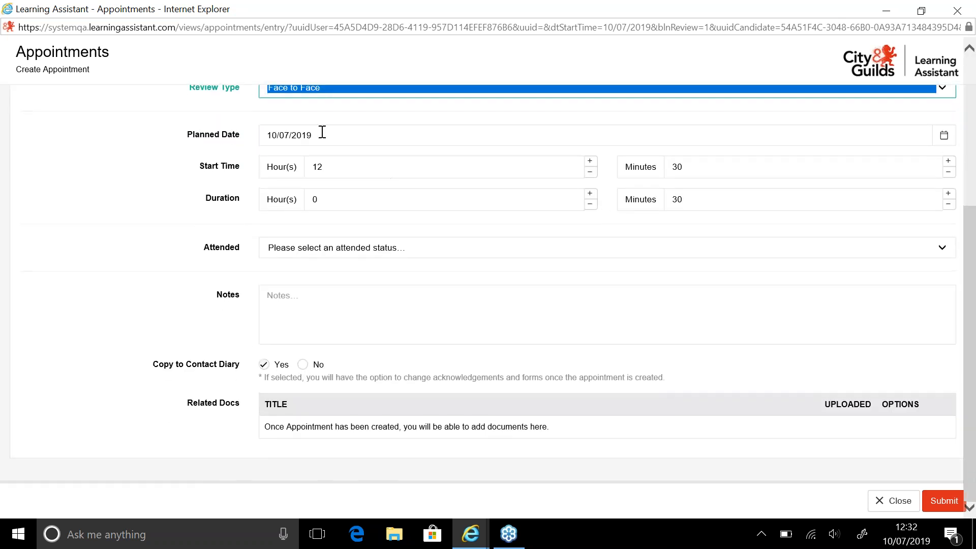
pyautogui.click(329, 164)
pyautogui.click(429, 198)
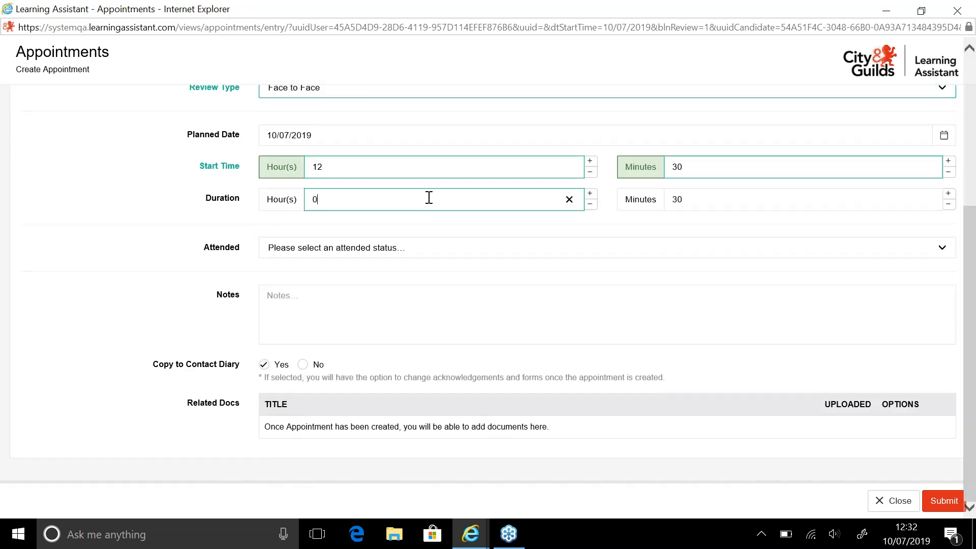
pyautogui.press('BackSpace')
# Mark the review as attended and set the attended date to 10/07/2019
pyautogui.click(278, 254)
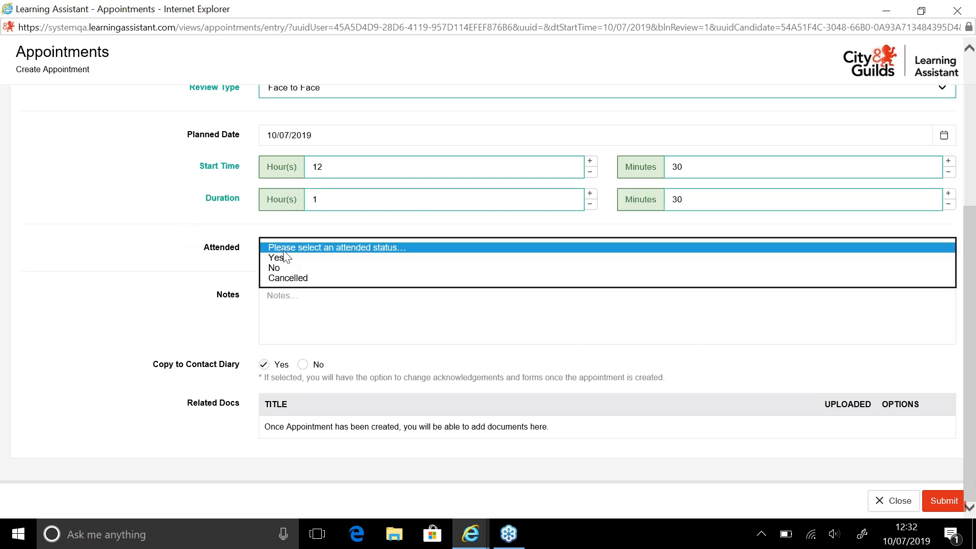
pyautogui.click(316, 258)
pyautogui.click(323, 283)
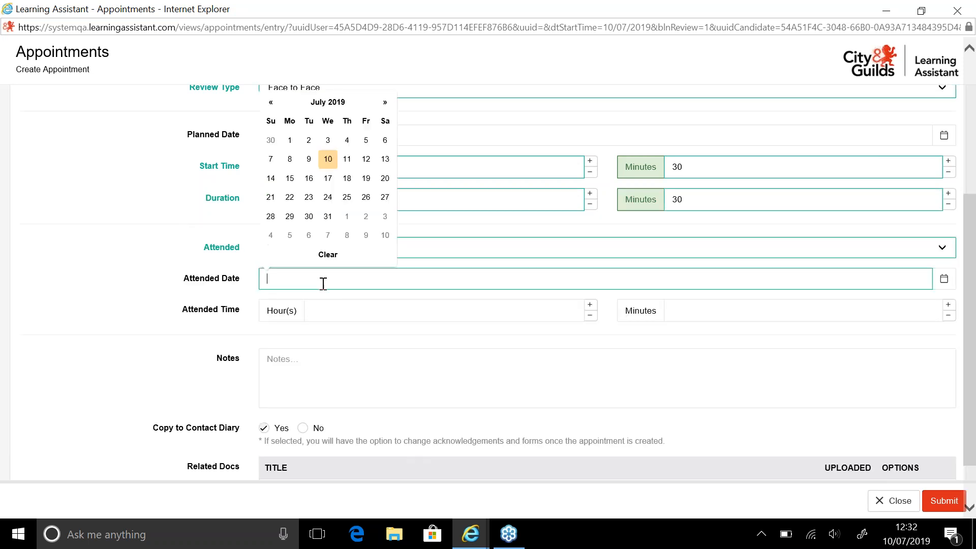
pyautogui.click(328, 161)
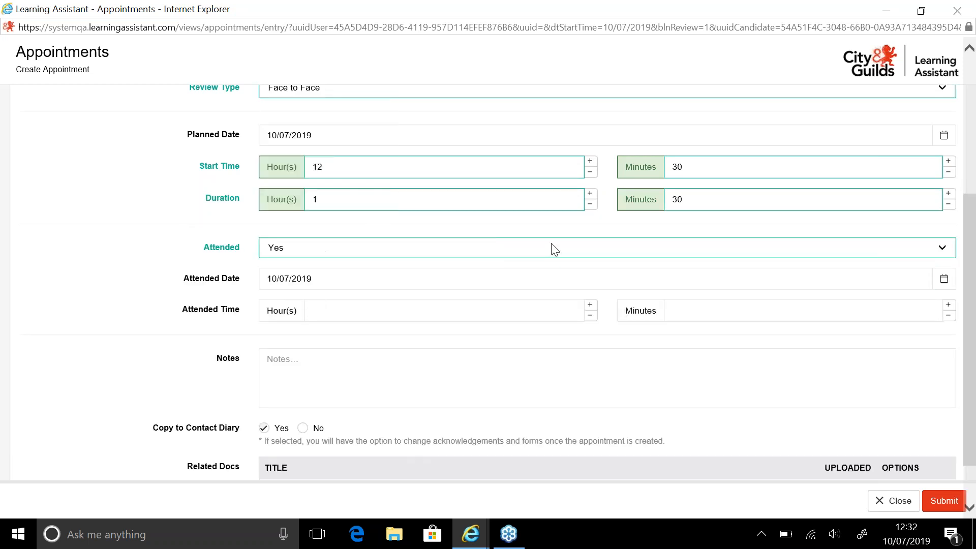
# Set the attended time to 1 hour and 45 minutes
pyautogui.click(345, 307)
pyautogui.write('12')
pyautogui.click(701, 313)
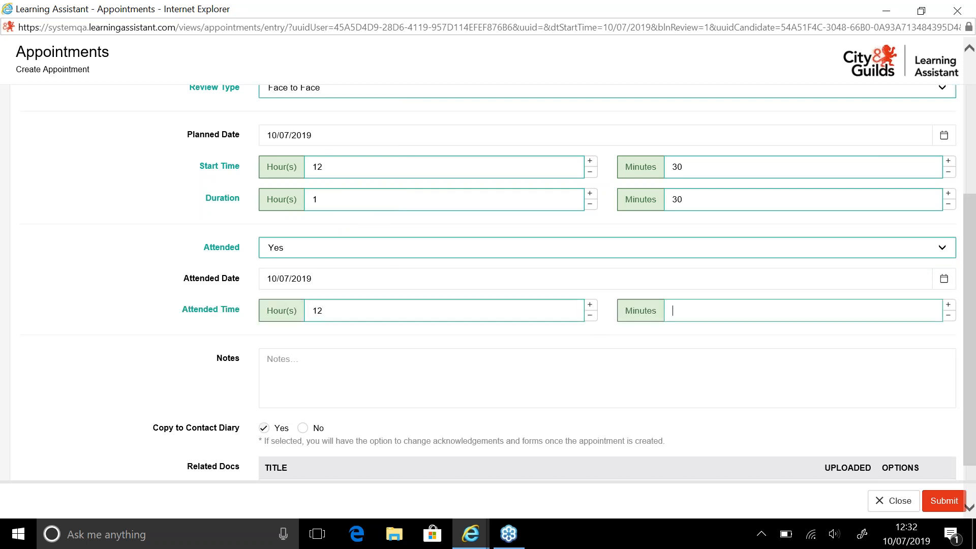
pyautogui.click(424, 316)
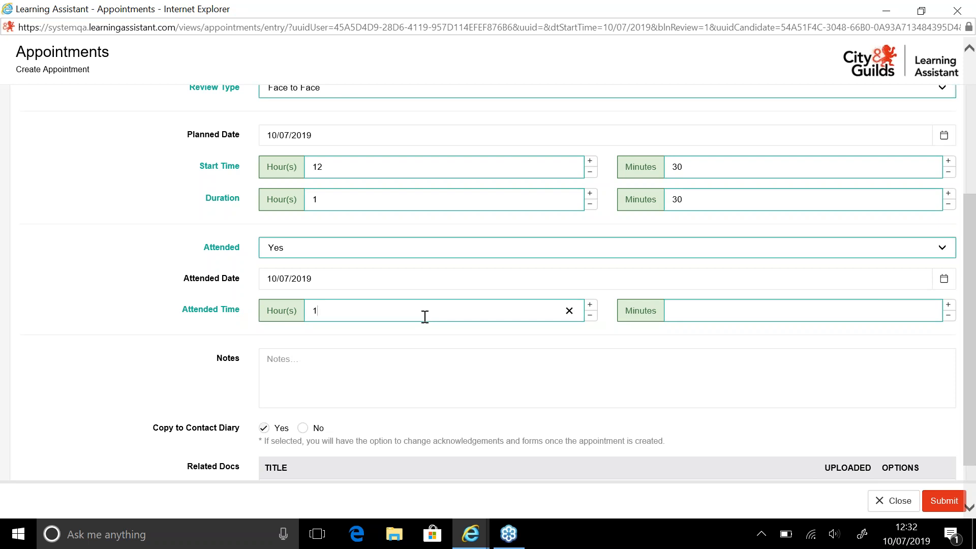
pyautogui.write('45')
pyautogui.click(153, 339)
# Enter the notes "Review completed face to face at the learners place of work and we discussed progress etc...."
pyautogui.click(308, 391)
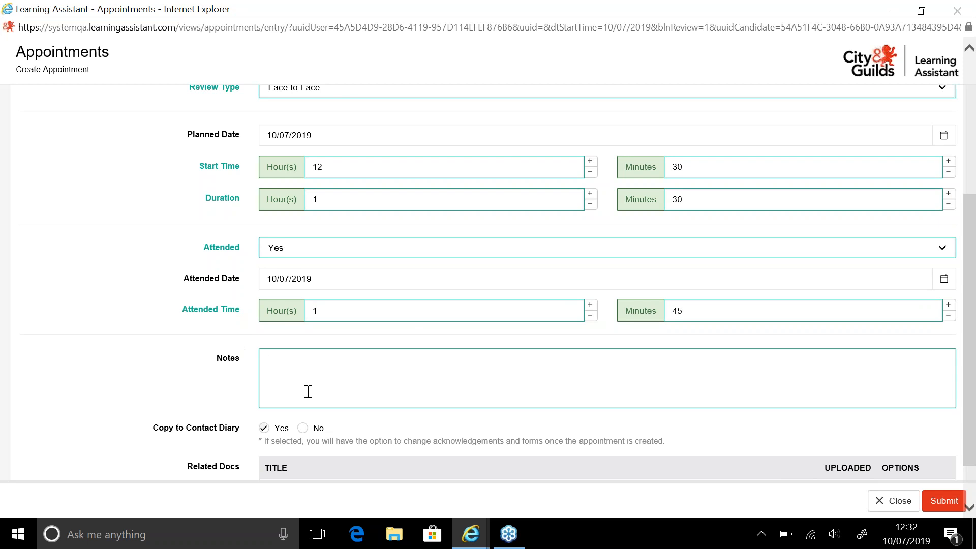
pyautogui.write('Review completed face')
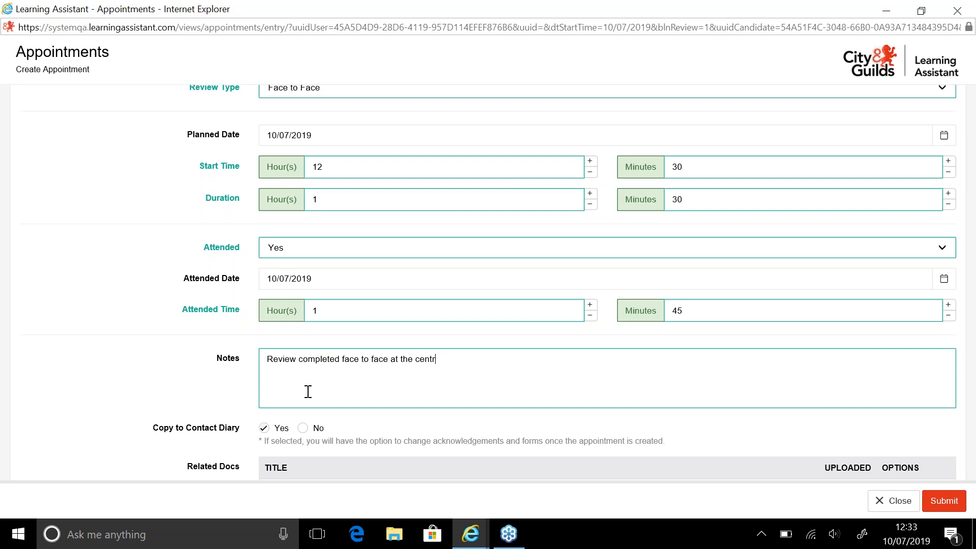
pyautogui.write(' to face at the learnere')
pyautogui.press('BackSpace')
pyautogui.write('s place of work a')
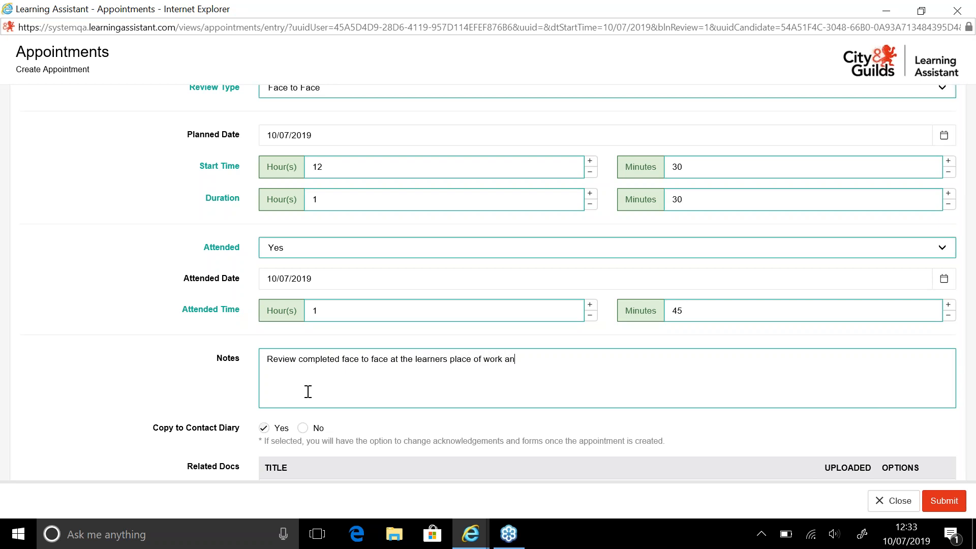
pyautogui.write('nd we discussed rpor')
pyautogui.press('BackSpace')
pyautogui.press('BackSpace')
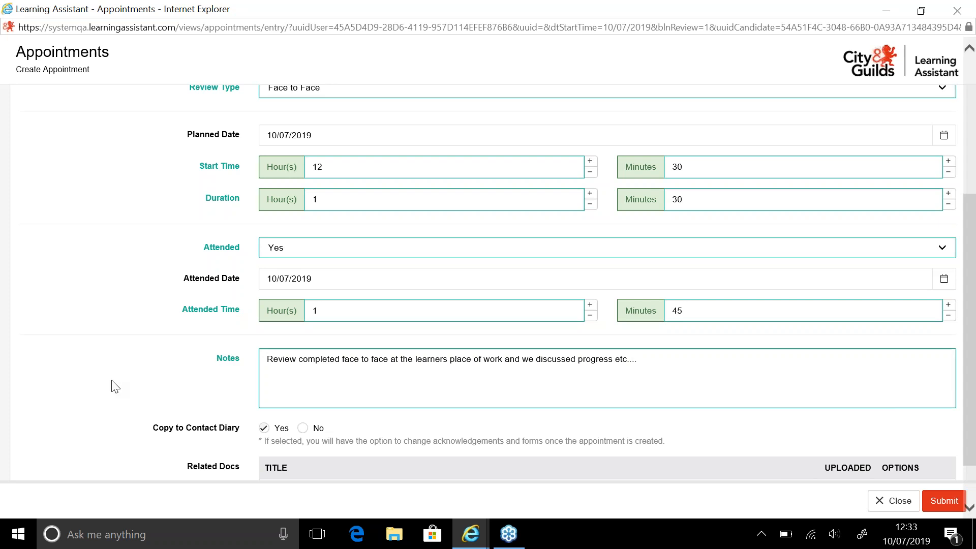
# Submit the review appointment and dismiss the AutoComplete prompt
pyautogui.moveTo(973, 421); pyautogui.dragTo(973, 454)
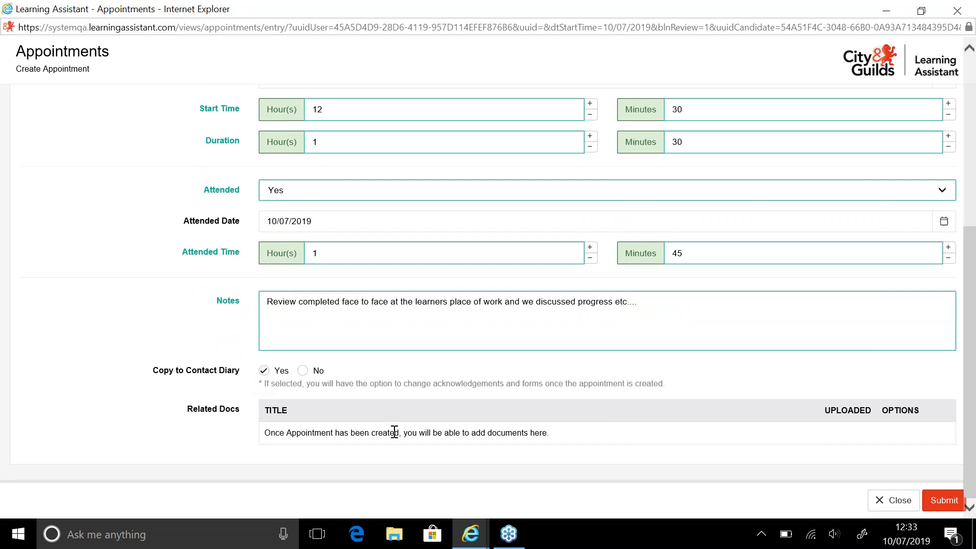
pyautogui.click(943, 502)
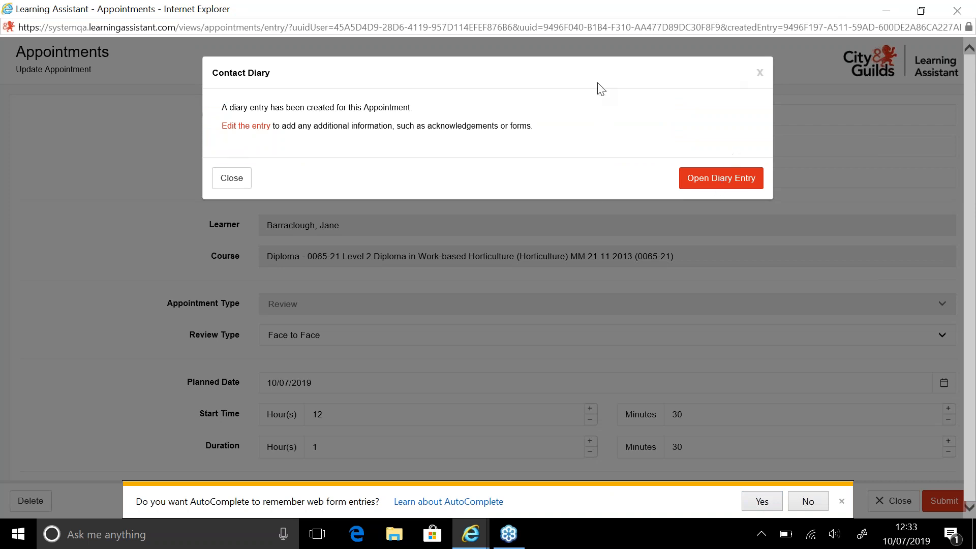
pyautogui.click(841, 501)
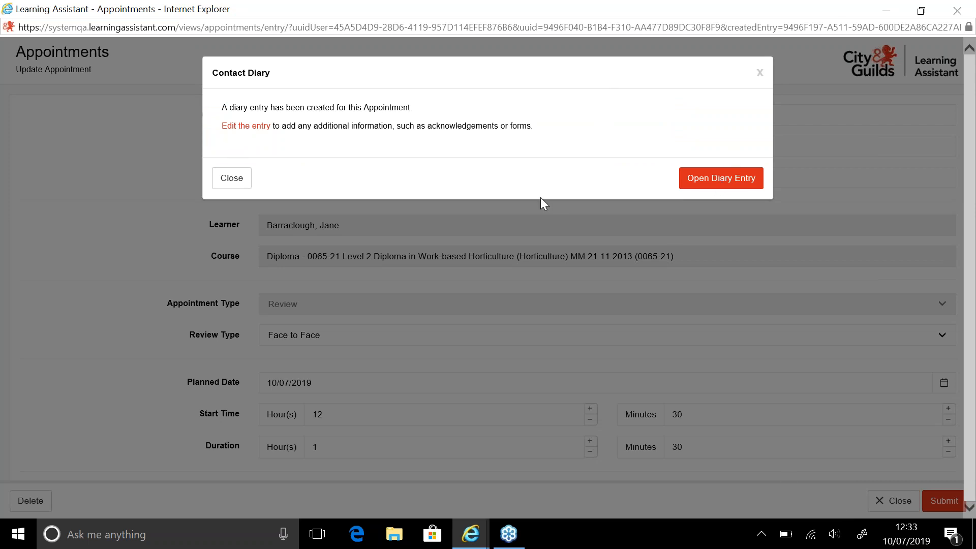
# Open the diary entry created for the appointment and assign Review Form 1 to it
pyautogui.click(718, 179)
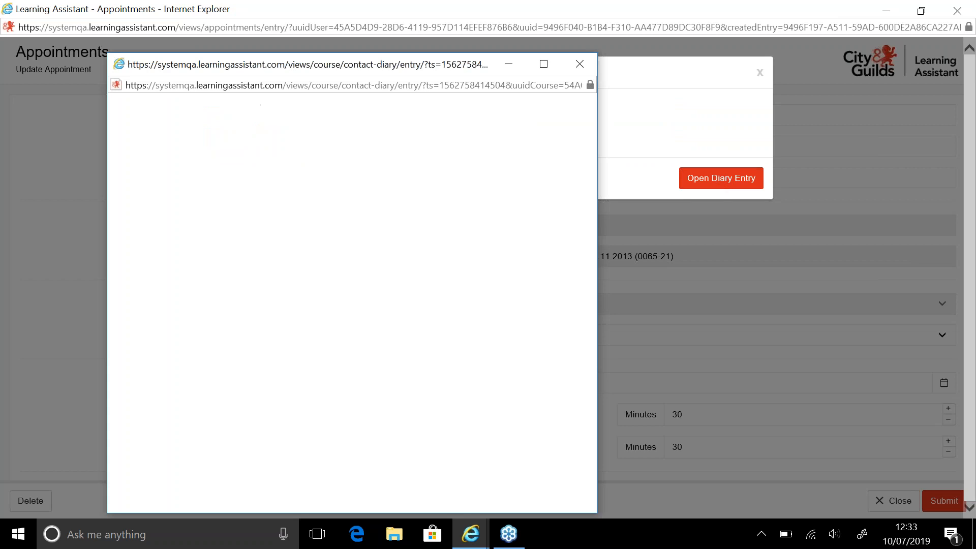
pyautogui.click(543, 64)
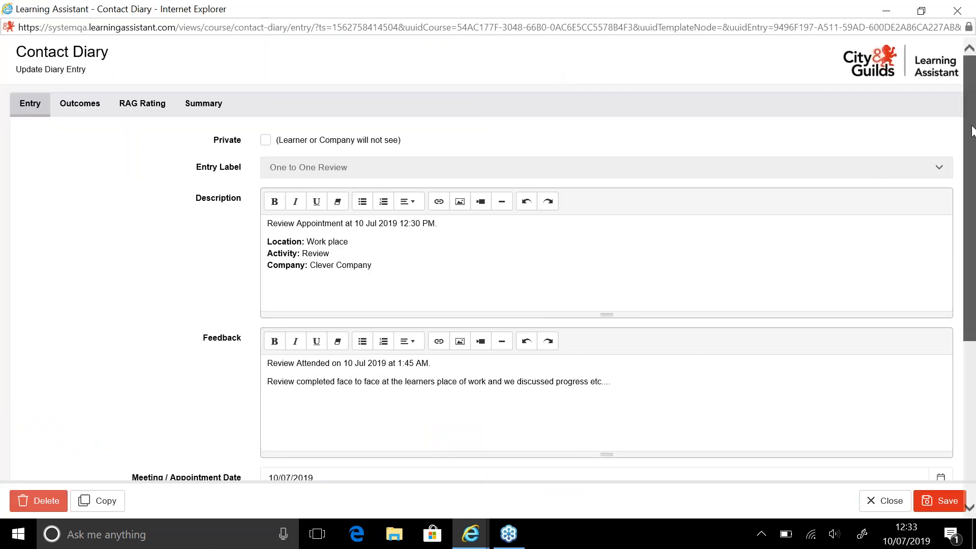
pyautogui.moveTo(972, 72); pyautogui.dragTo(971, 159)
pyautogui.scroll(-3, 481, 307)
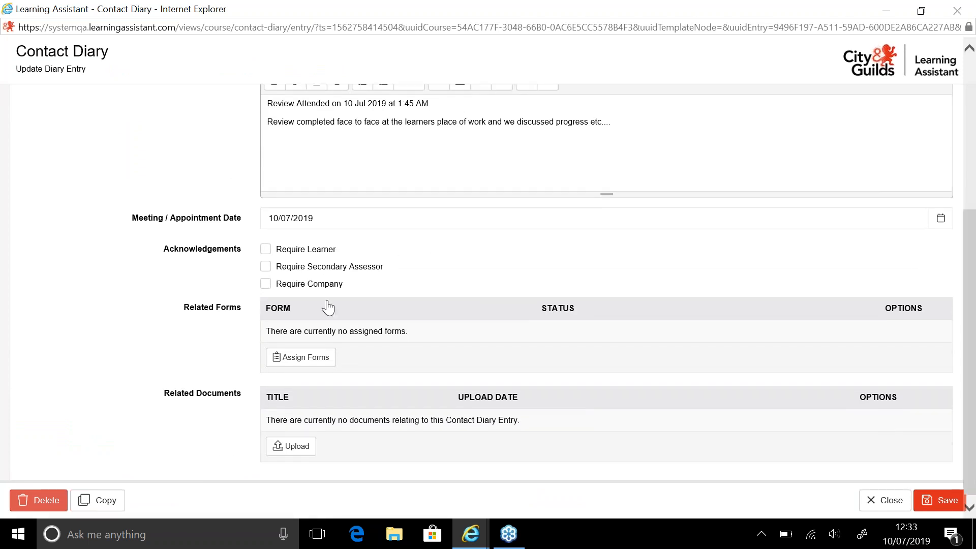
pyautogui.click(296, 358)
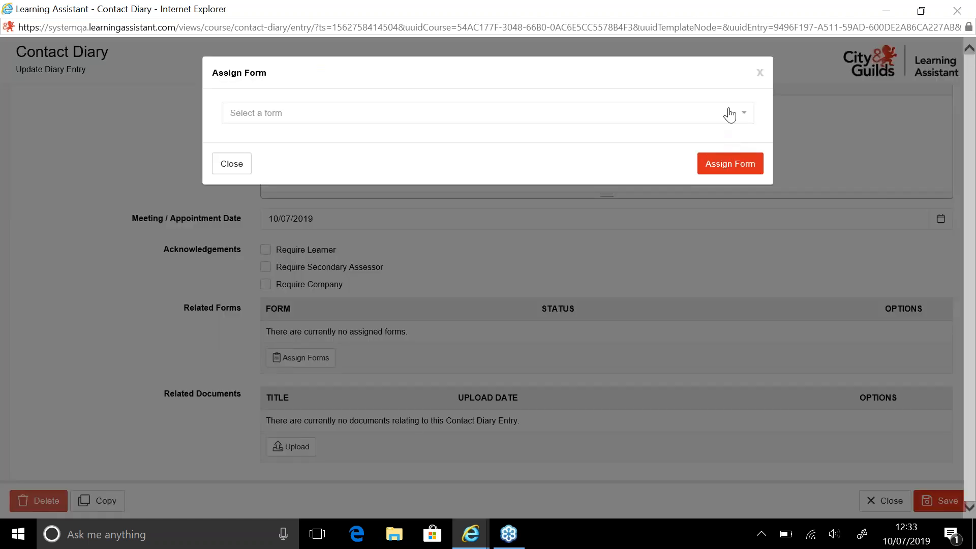
pyautogui.click(730, 114)
pyautogui.click(489, 159)
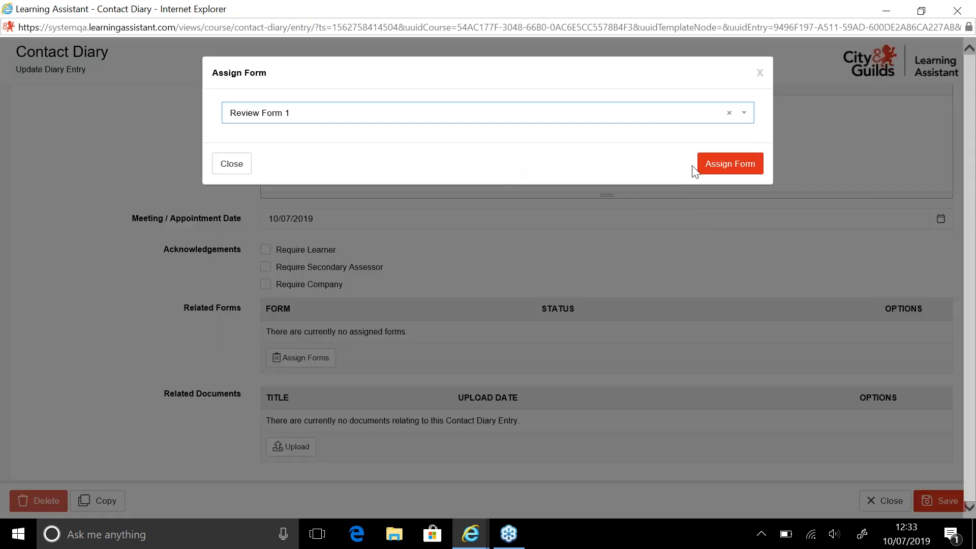
pyautogui.click(730, 164)
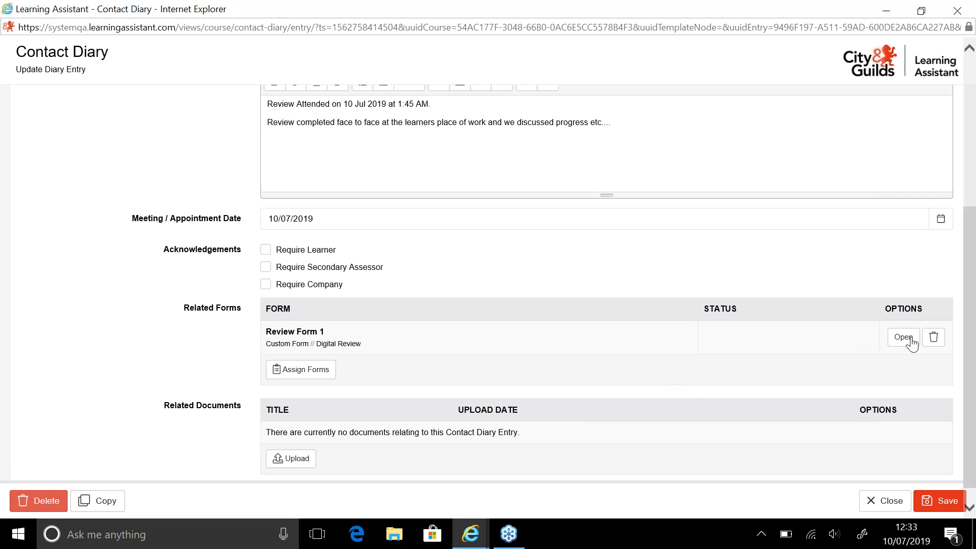
# Open Review Form 1 and enter the assessor feedback "Well done you have completed this review"
pyautogui.click(904, 338)
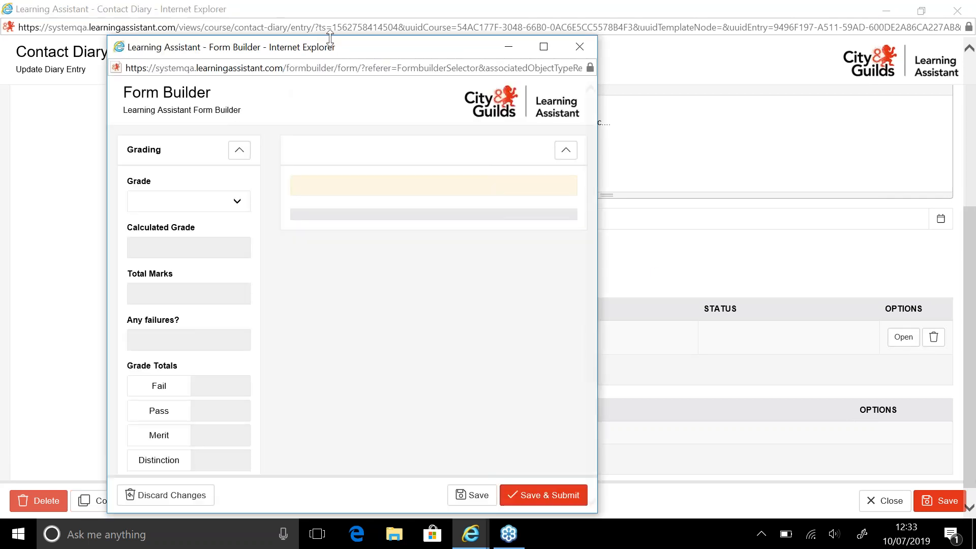
pyautogui.doubleClick(329, 45)
pyautogui.click(304, 230)
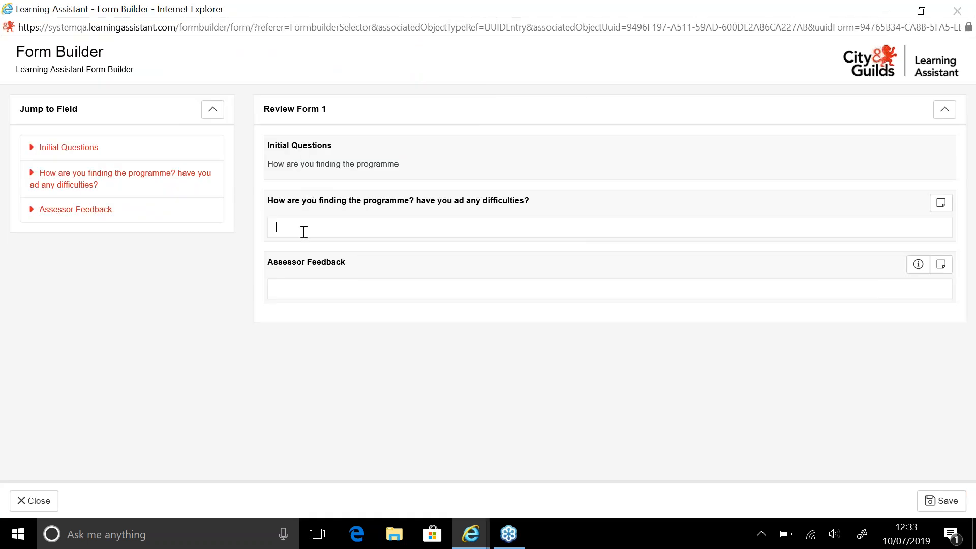
pyautogui.click(357, 291)
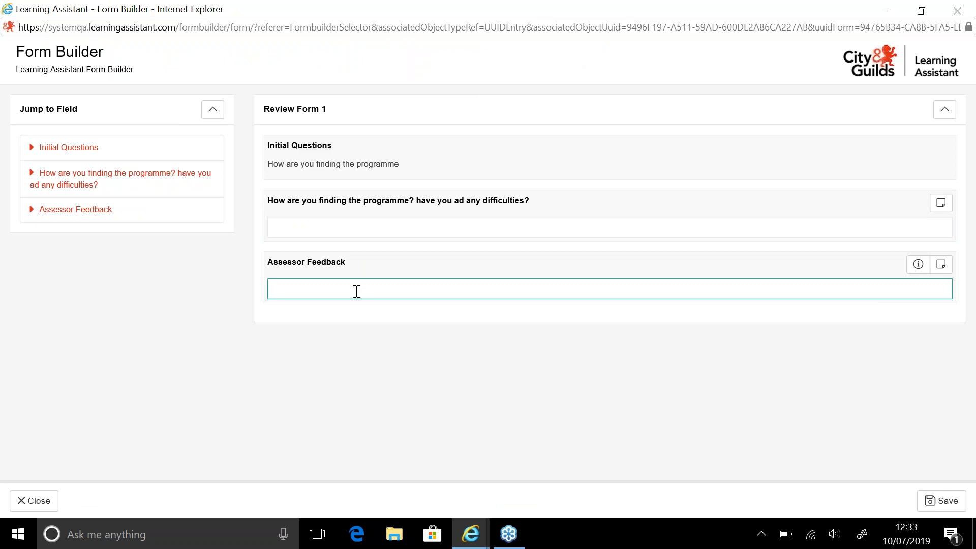
pyautogui.write('Well done you have completed this review')
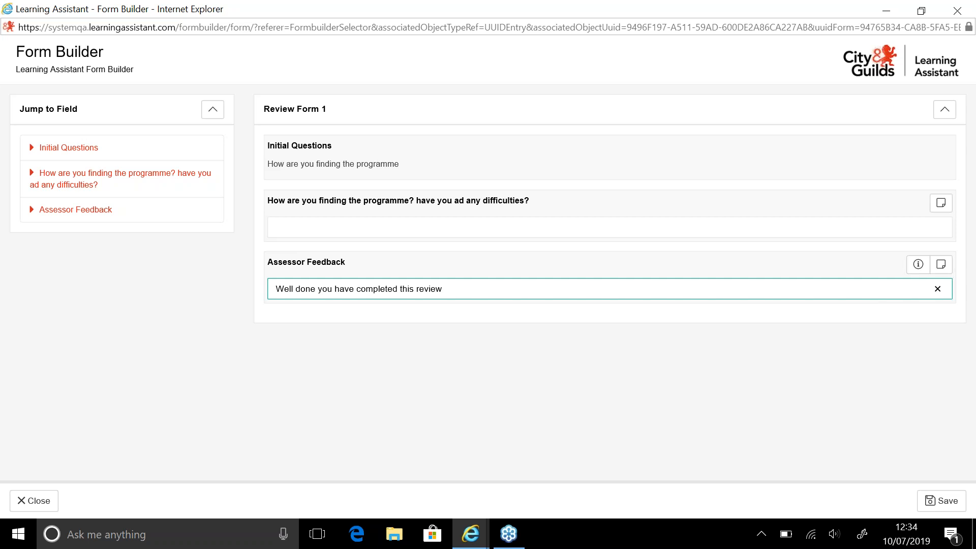
# Save the form, dismiss the confirmation and close the form window
pyautogui.click(937, 503)
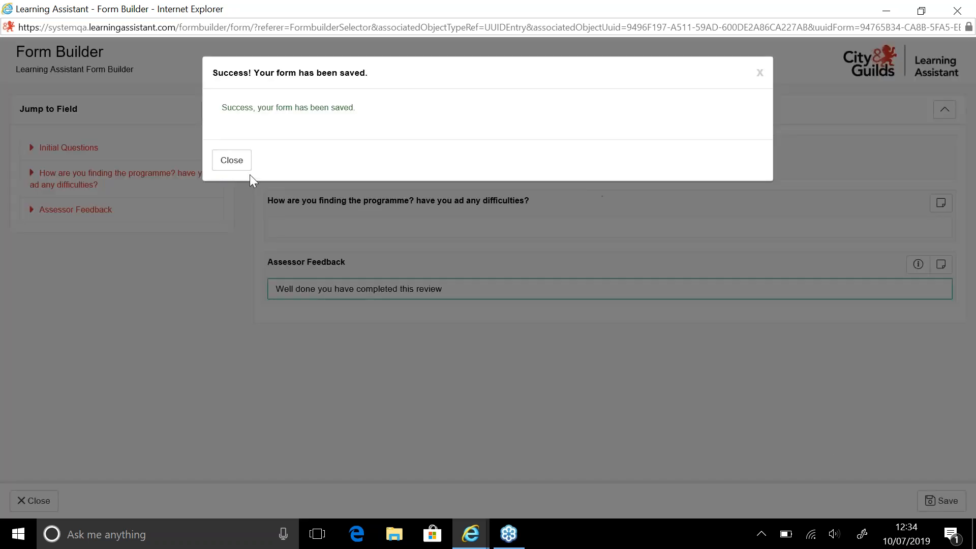
pyautogui.click(235, 163)
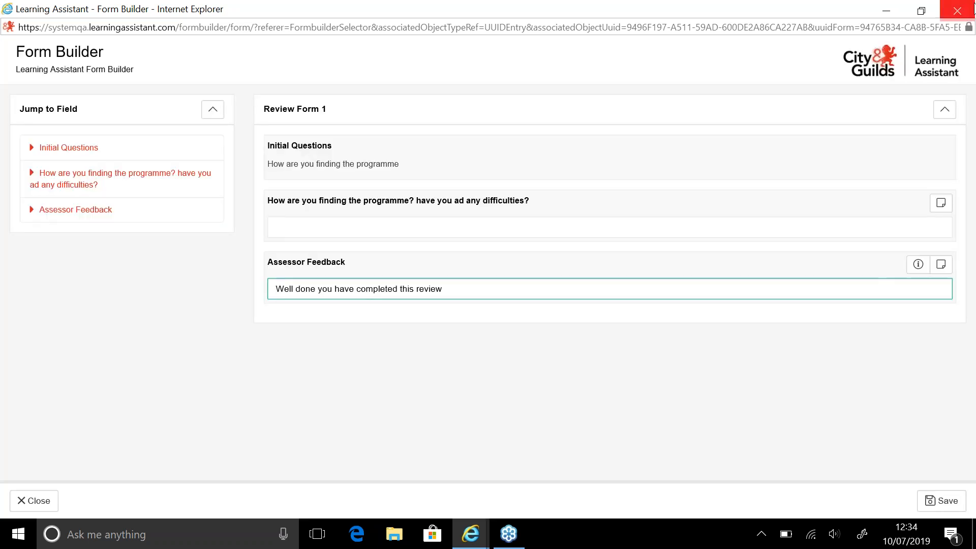
pyautogui.click(974, 7)
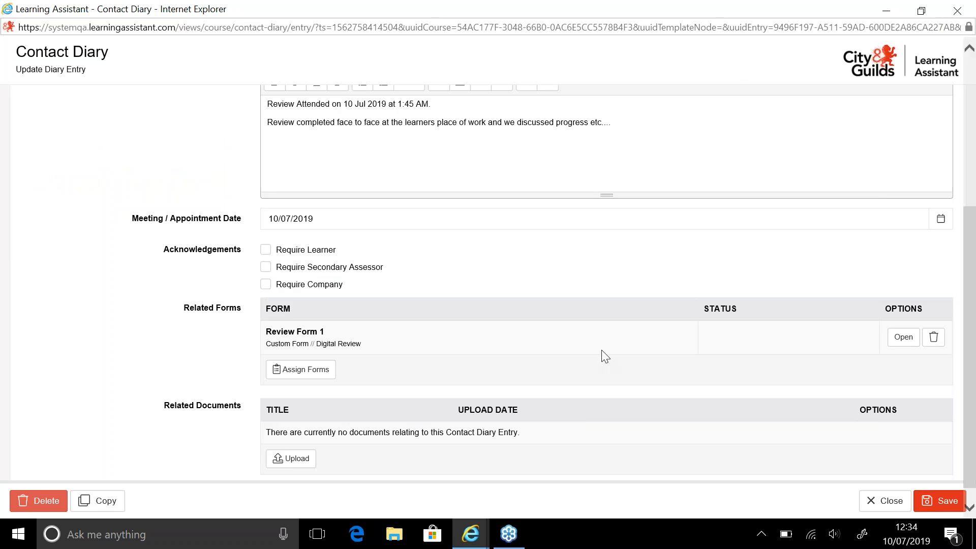
pyautogui.click(326, 260)
pyautogui.click(328, 287)
pyautogui.click(362, 268)
pyautogui.click(294, 459)
pyautogui.click(590, 12)
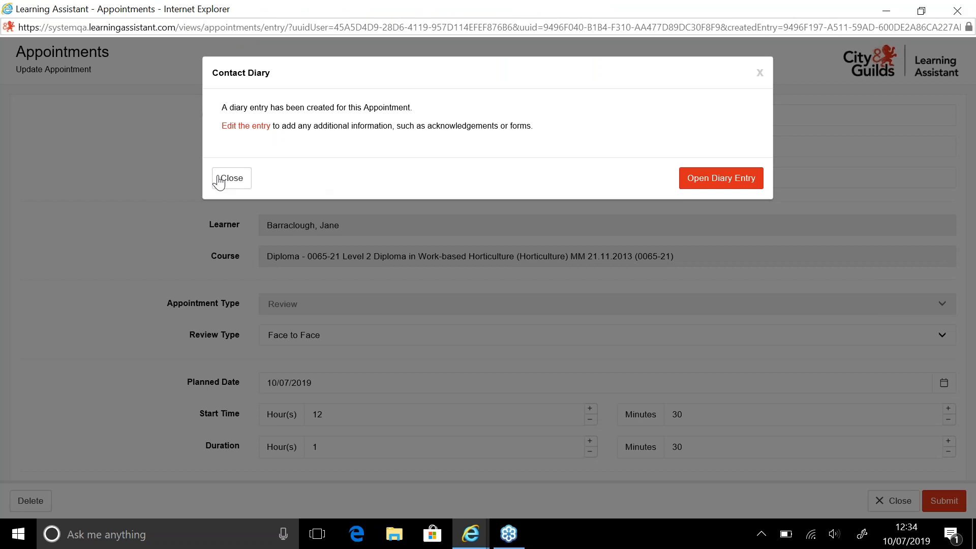
# Close the contact diary prompt and the appointment and diary entry windows
pyautogui.click(220, 182)
pyautogui.click(957, 10)
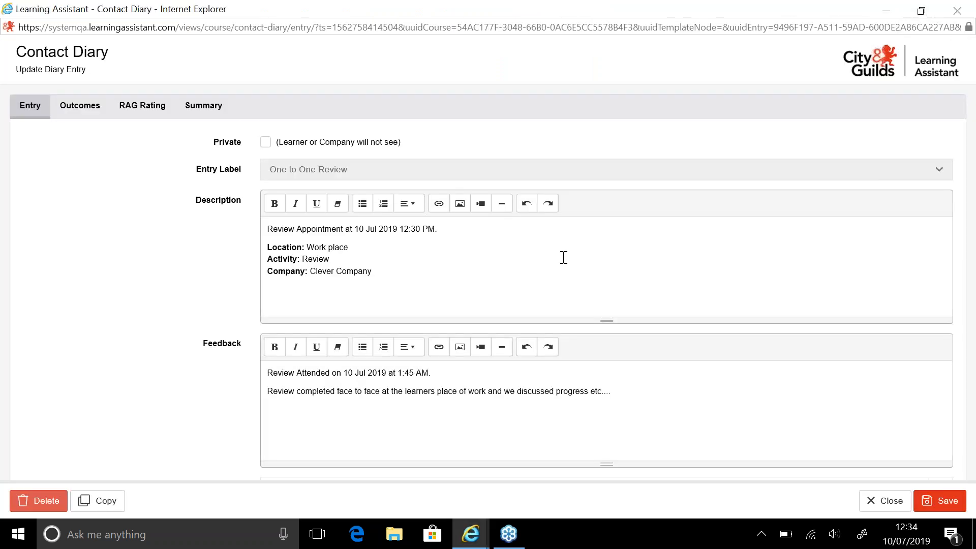
pyautogui.click(964, 15)
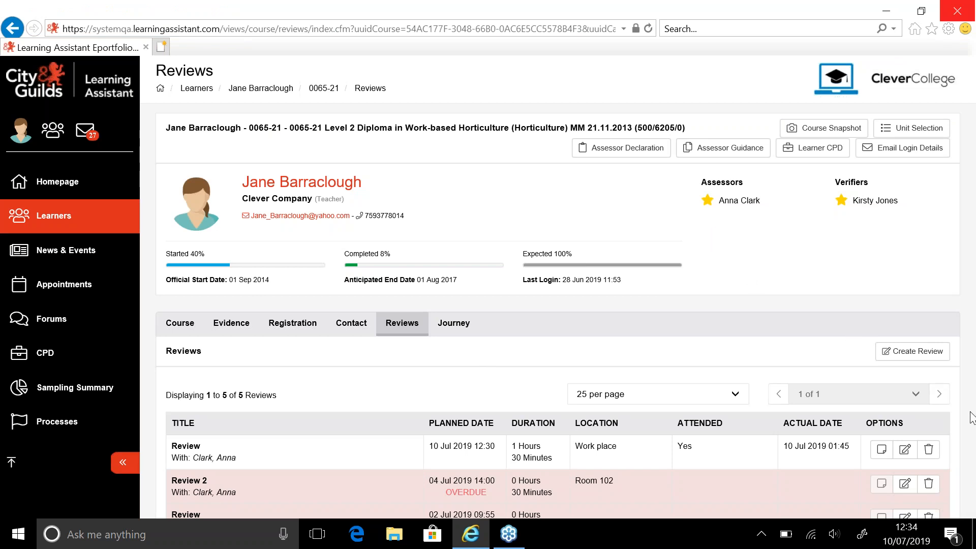
# Filter the learner's contact diary entries by the One to One Review category
pyautogui.scroll(-4, 972, 418)
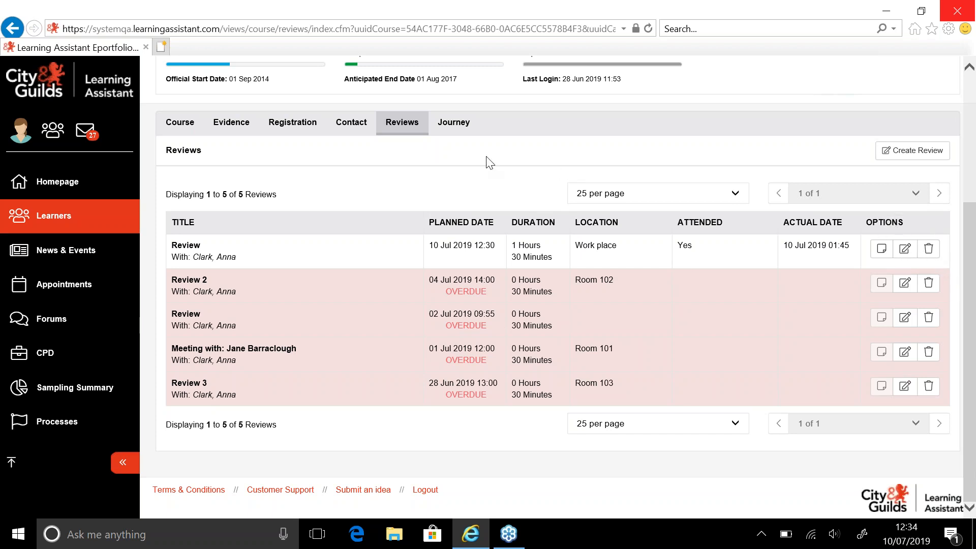
pyautogui.click(370, 128)
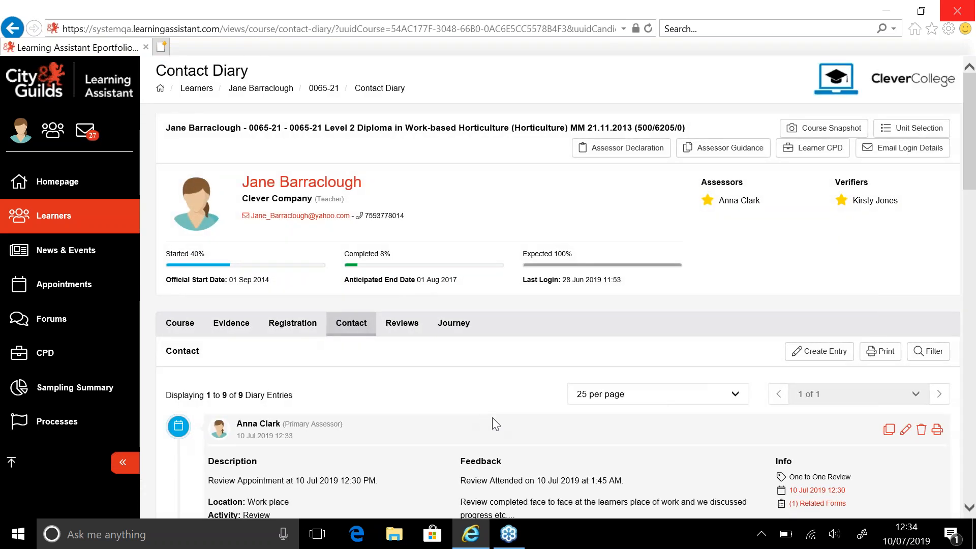
pyautogui.scroll(-3, 968, 493)
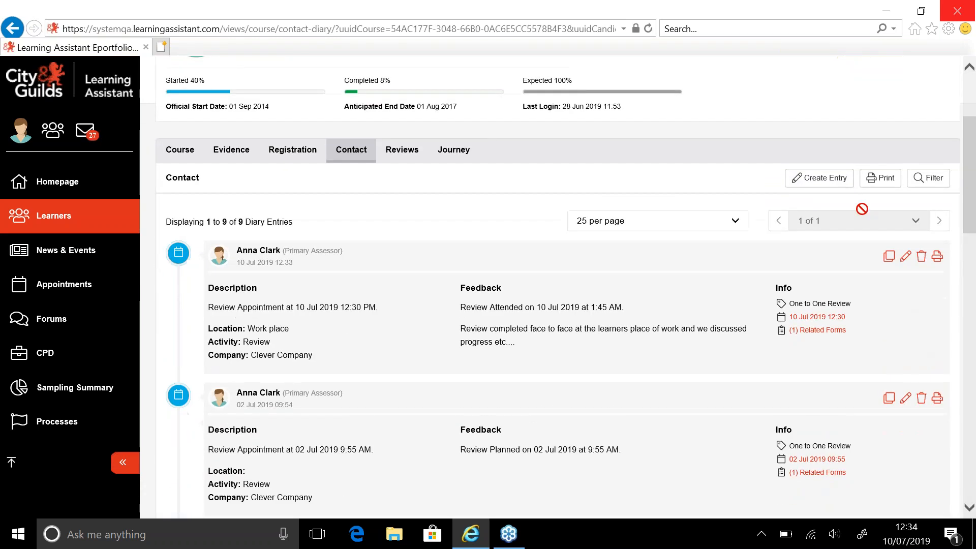
pyautogui.click(922, 186)
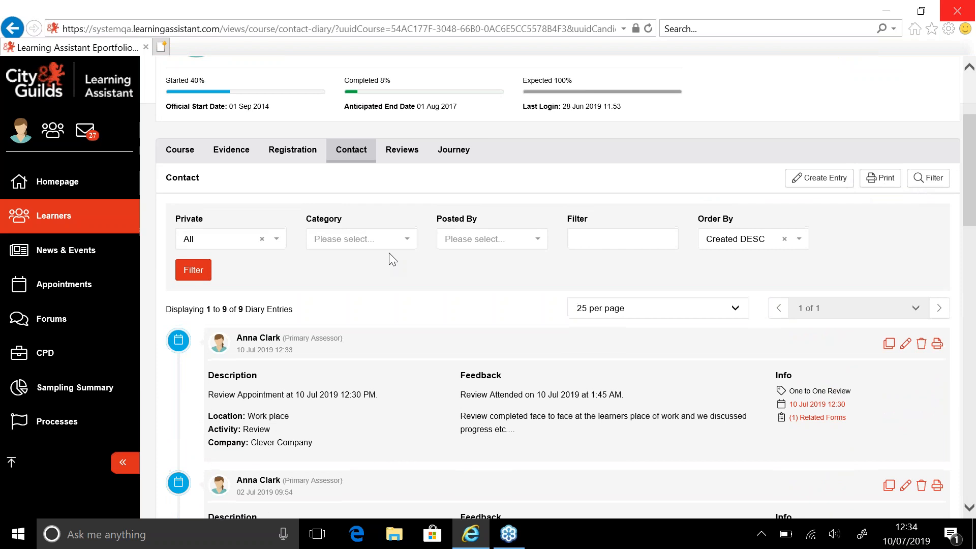
pyautogui.click(389, 243)
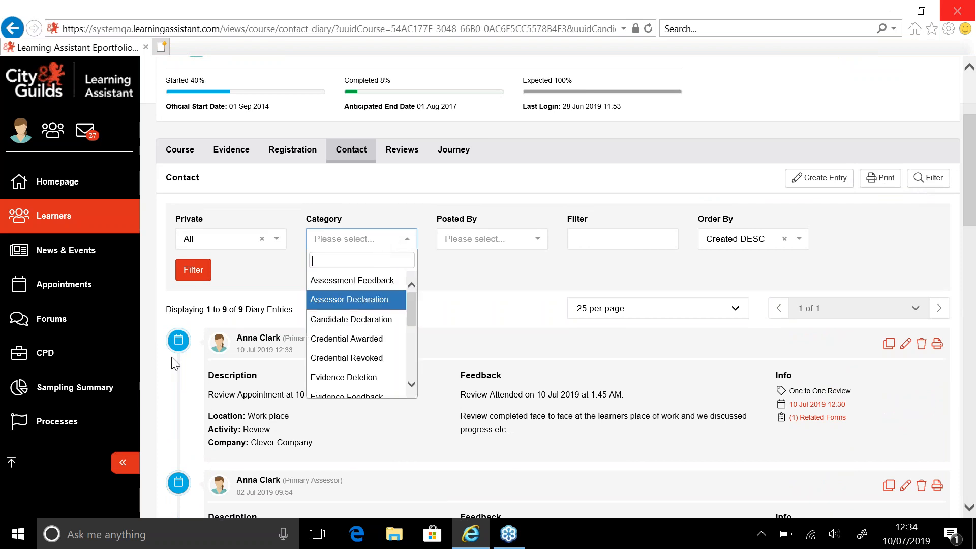
pyautogui.moveTo(412, 319); pyautogui.dragTo(412, 355)
pyautogui.click(383, 340)
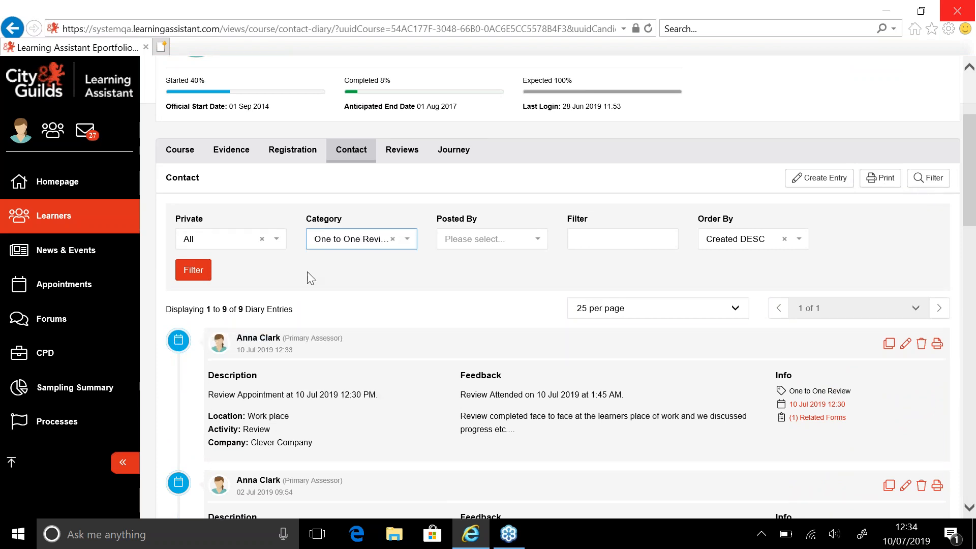
pyautogui.click(191, 277)
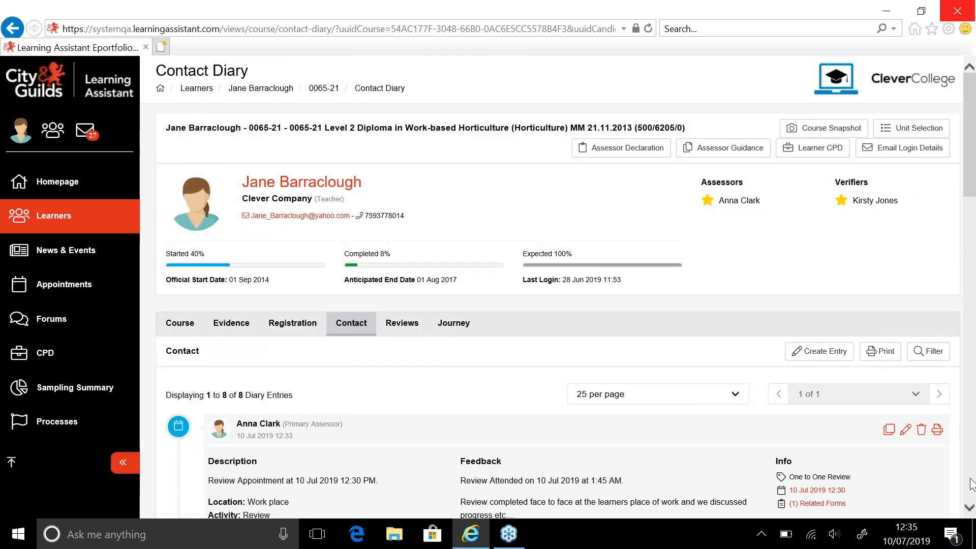
# View the related Review Form 1 on the latest diary entry, then close the form and its list
pyautogui.click(972, 507)
pyautogui.click(972, 509)
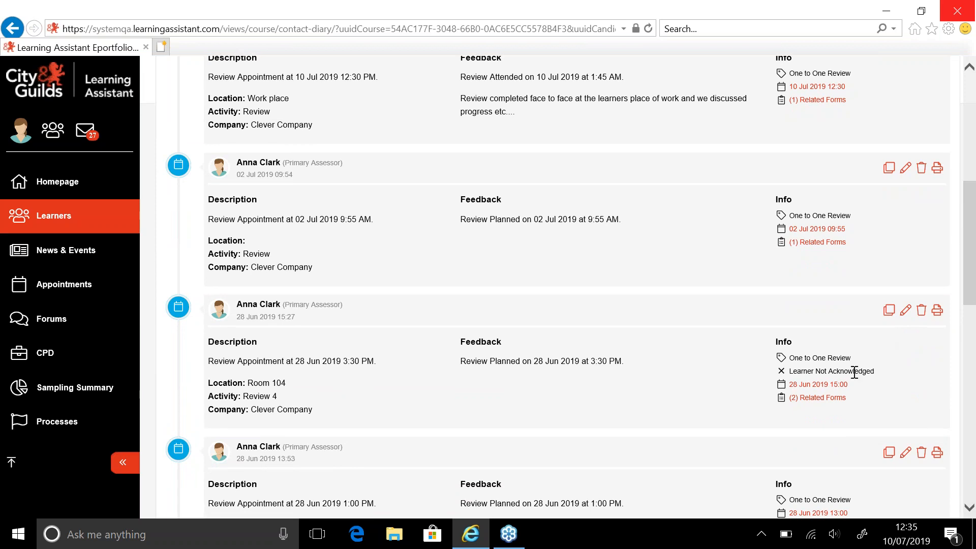
pyautogui.click(969, 66)
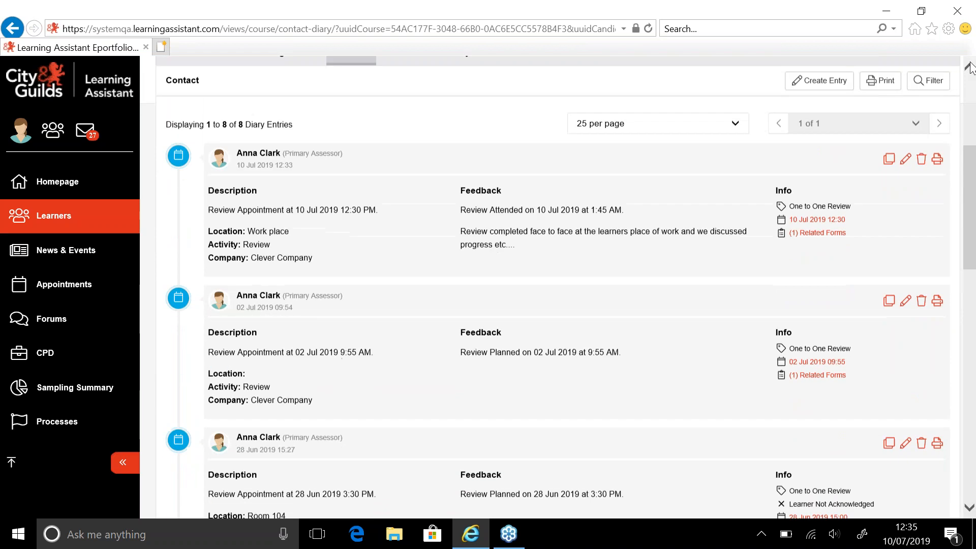
pyautogui.click(970, 67)
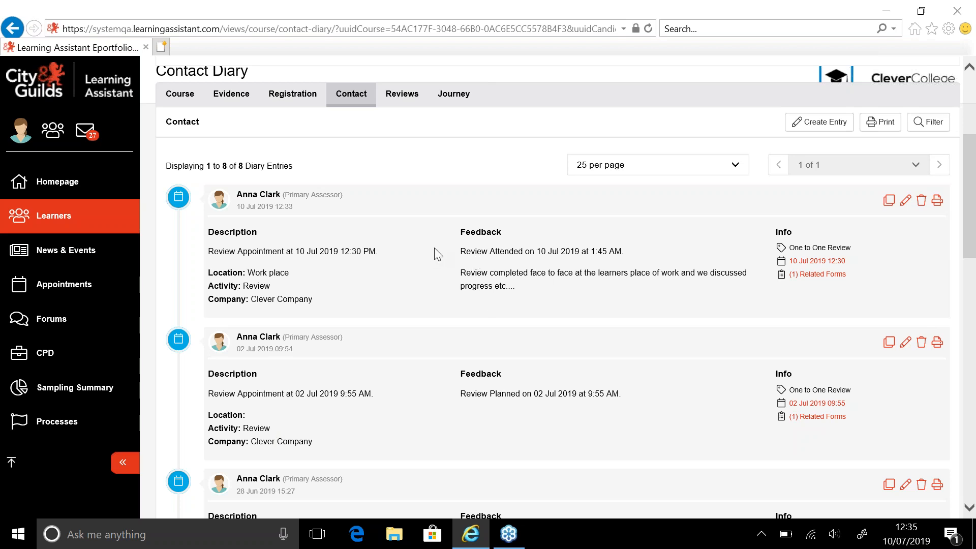
pyautogui.click(819, 278)
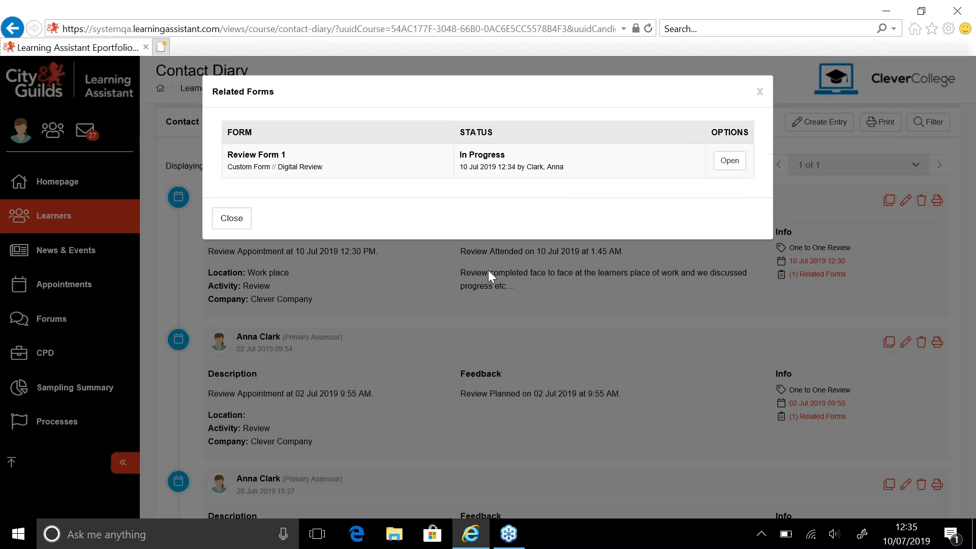
pyautogui.click(741, 172)
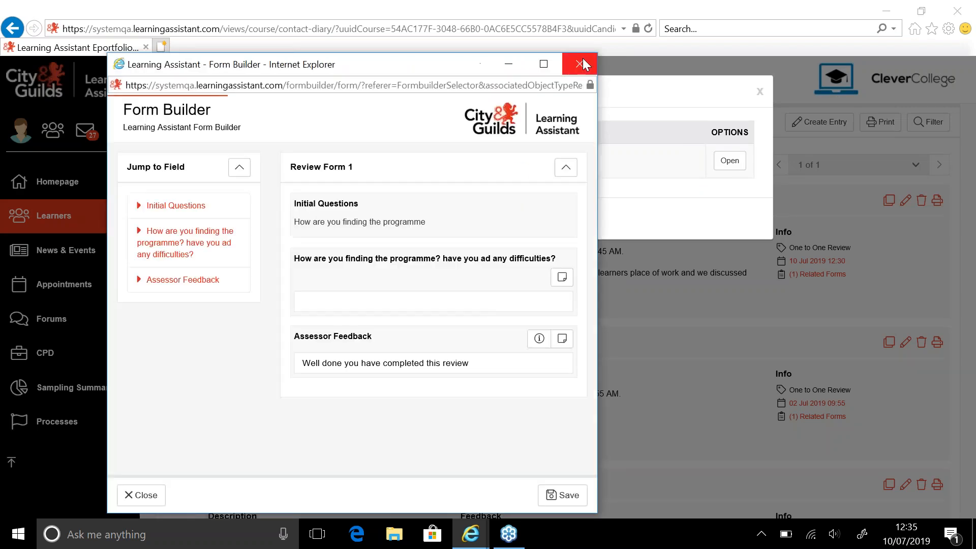
pyautogui.click(582, 62)
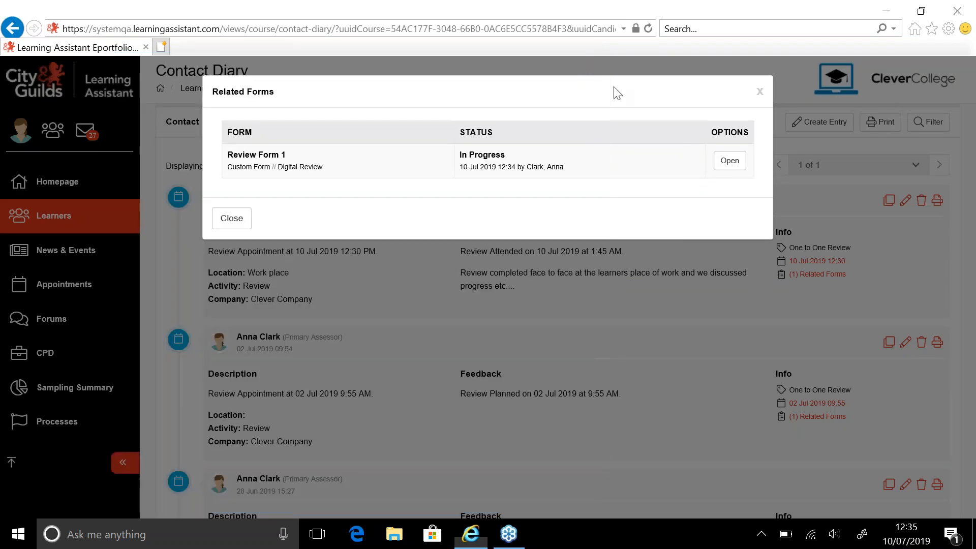
pyautogui.click(758, 92)
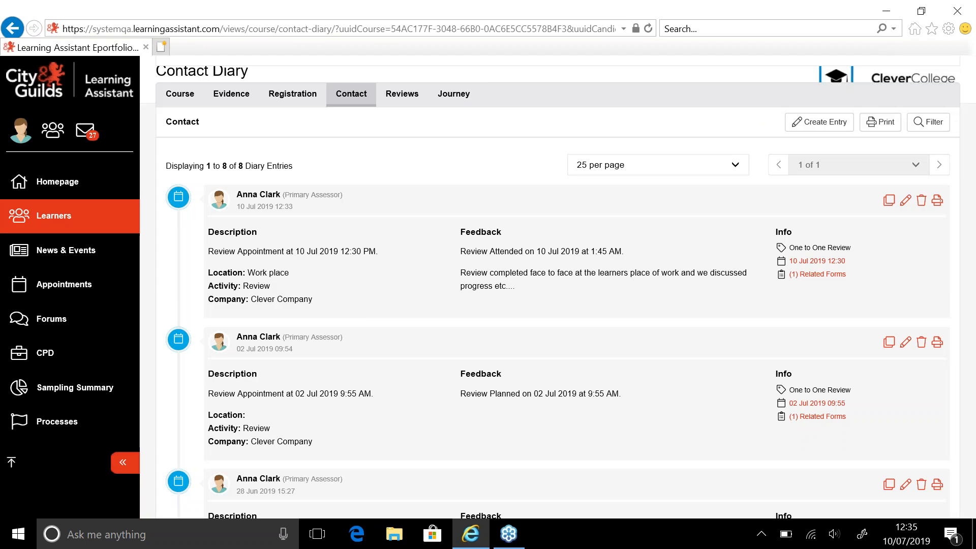